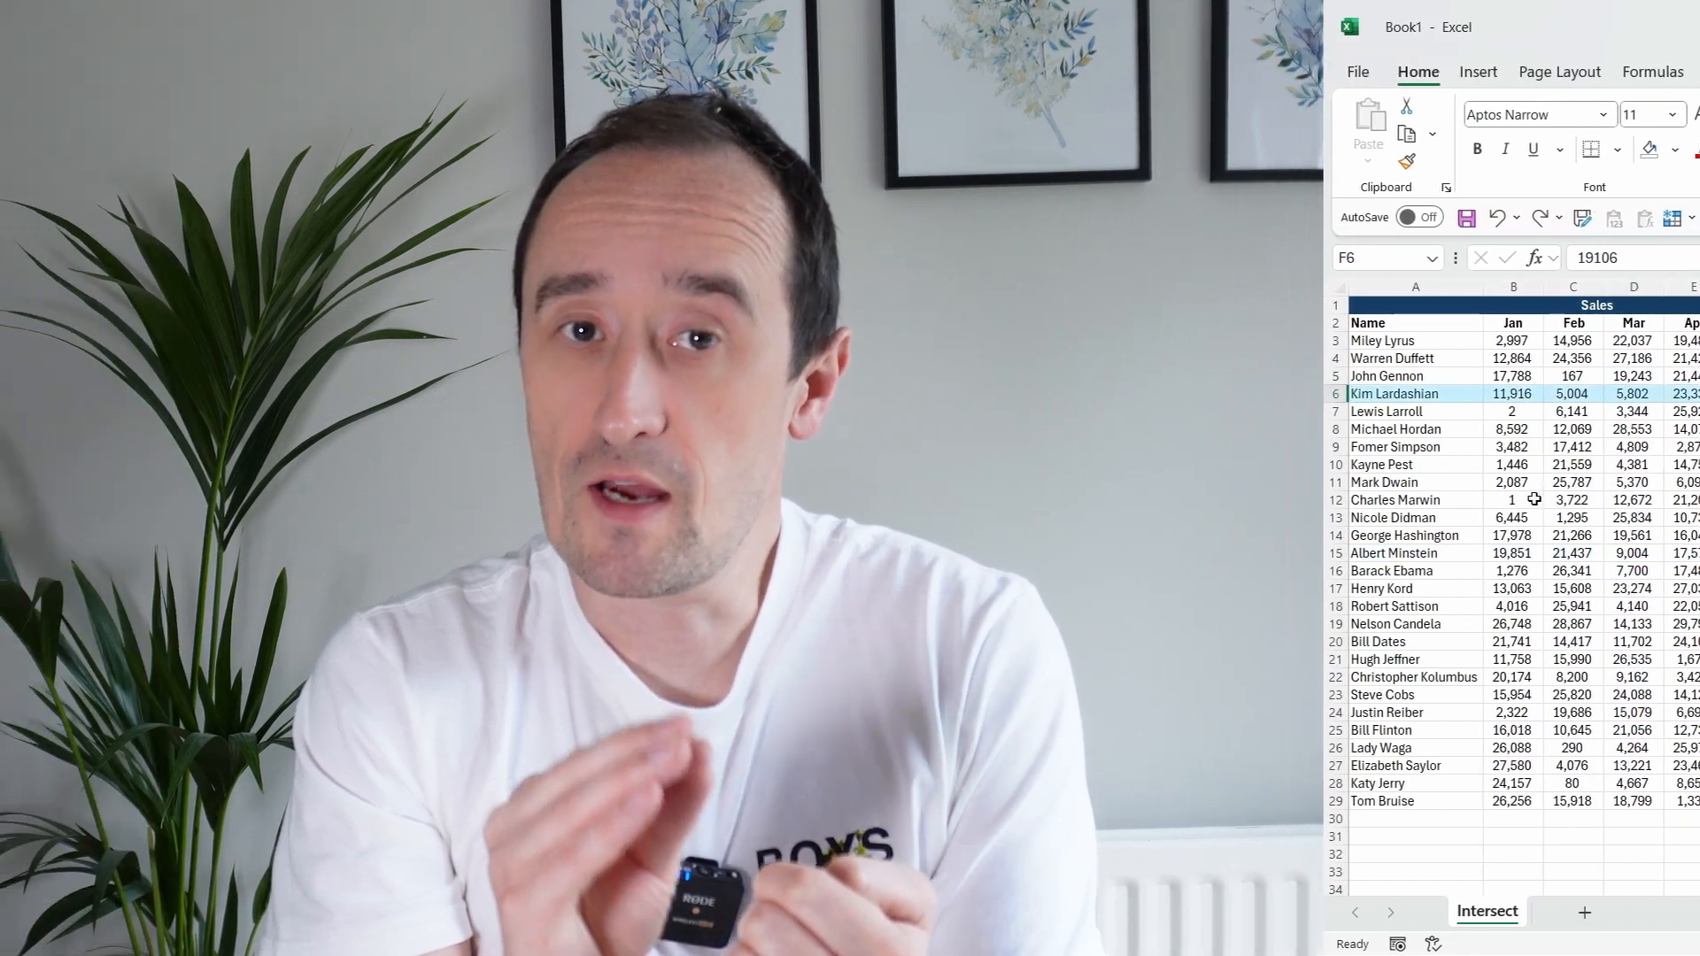
Step: Turn on Focus Cell to highlight the row and column of the active cell
left_click(1164, 499)
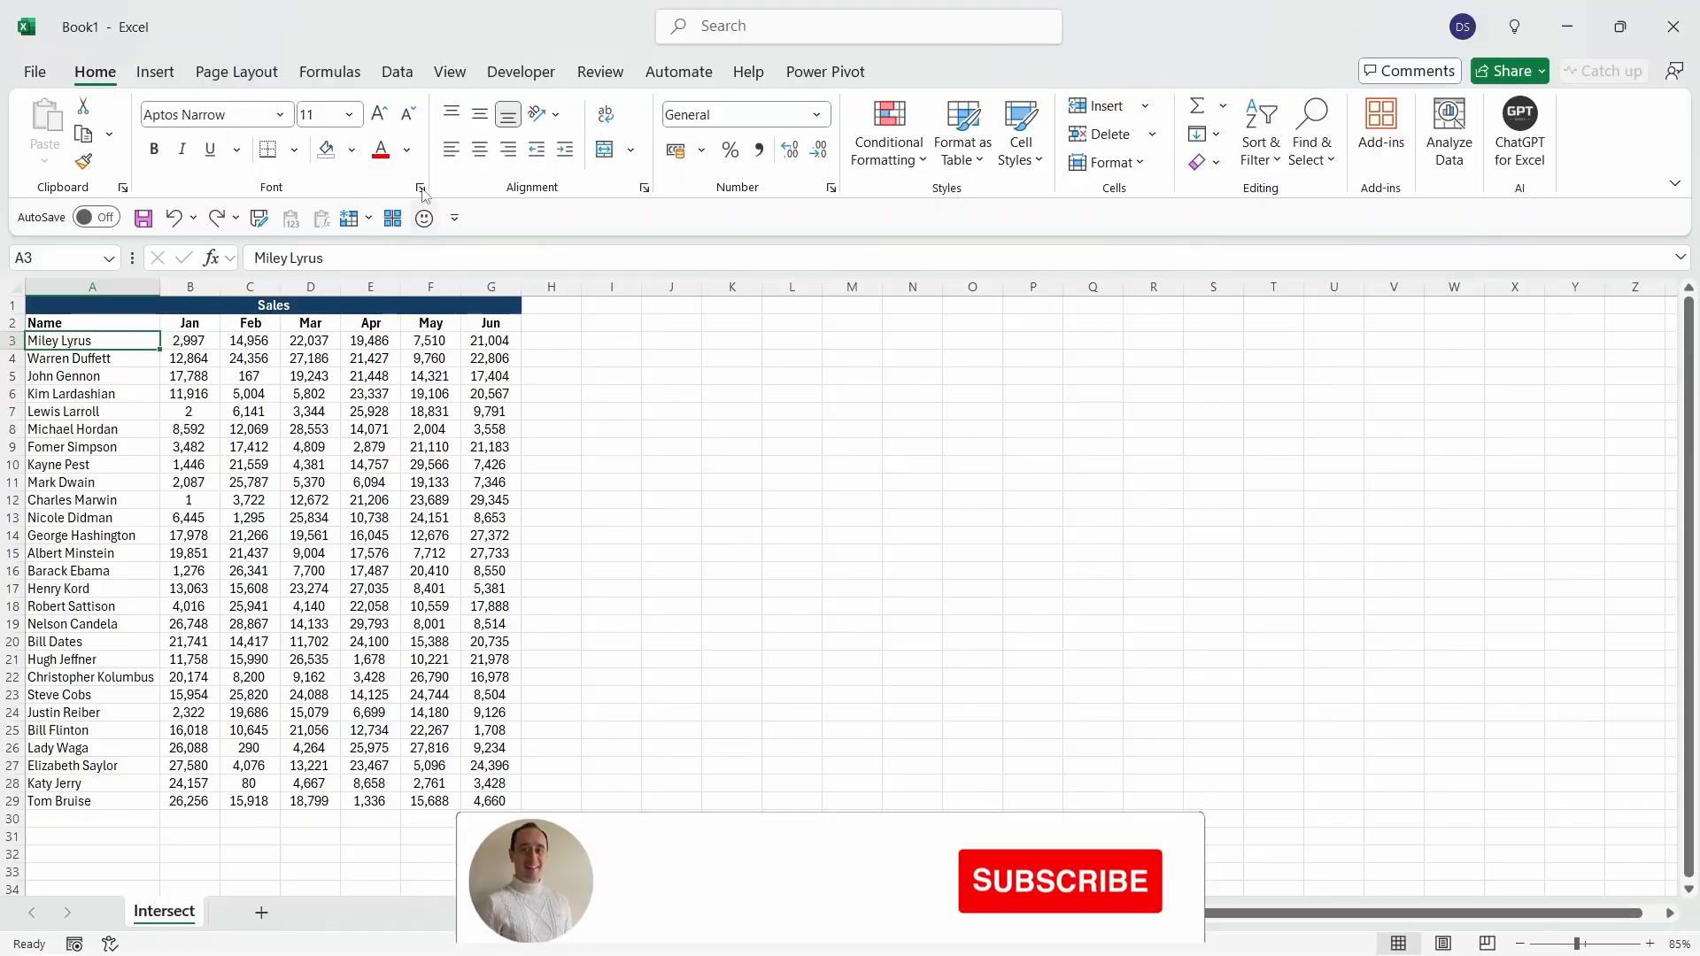
left_click(450, 70)
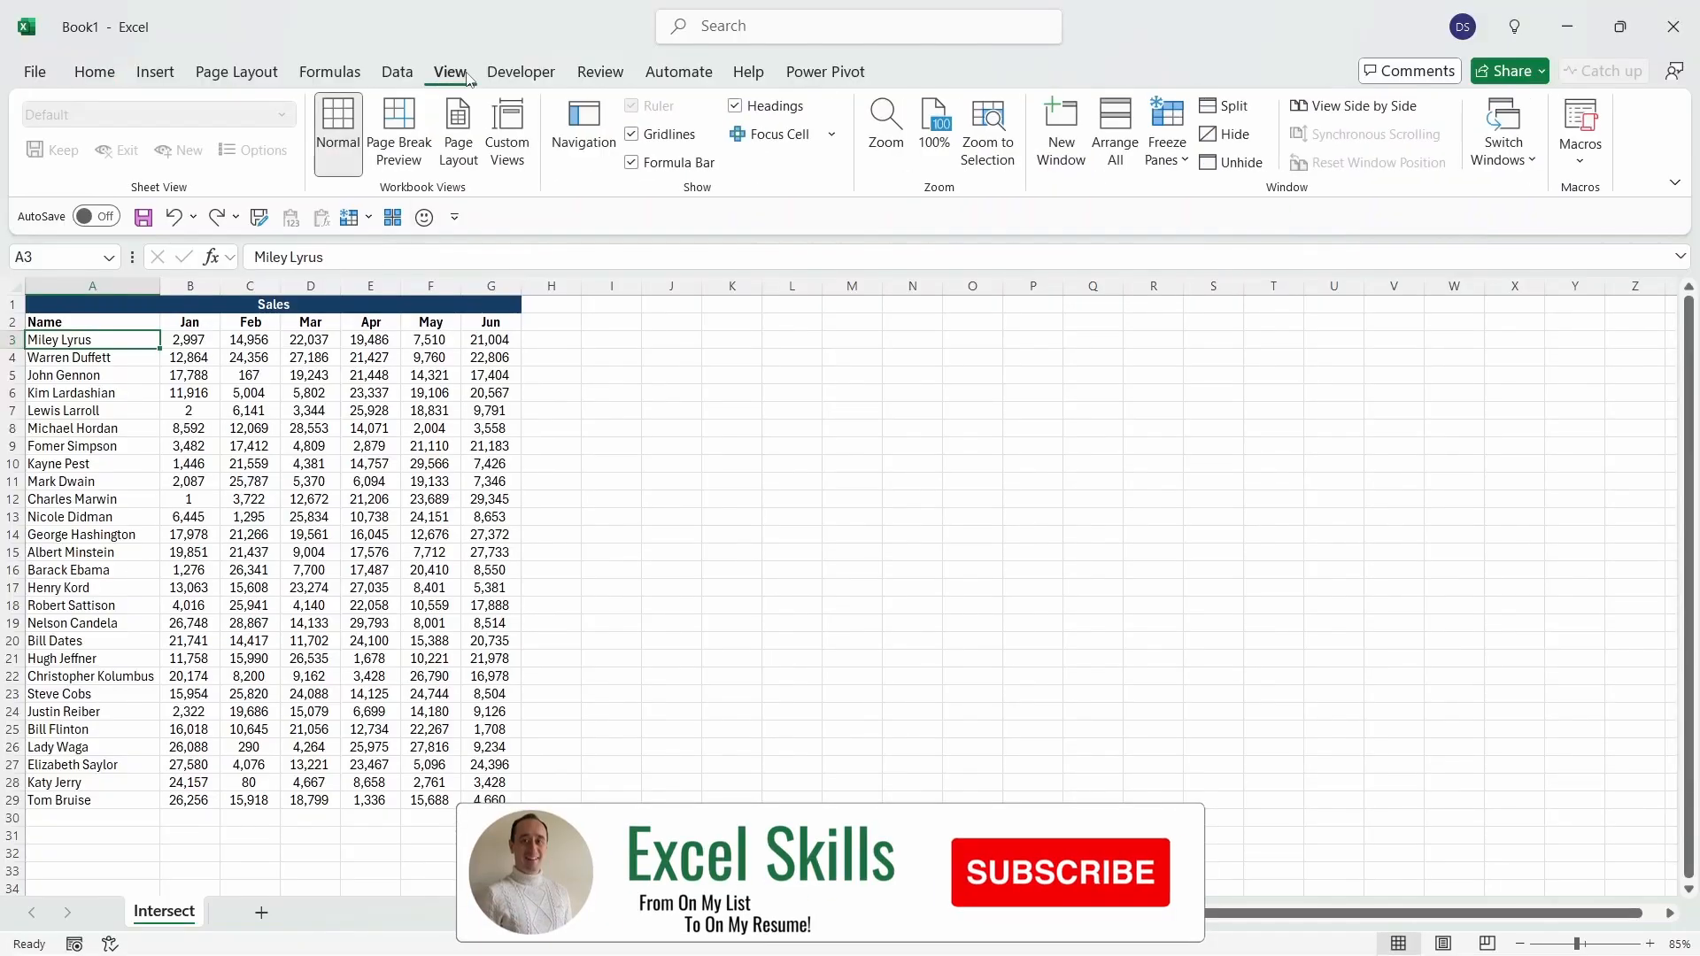
left_click(799, 147)
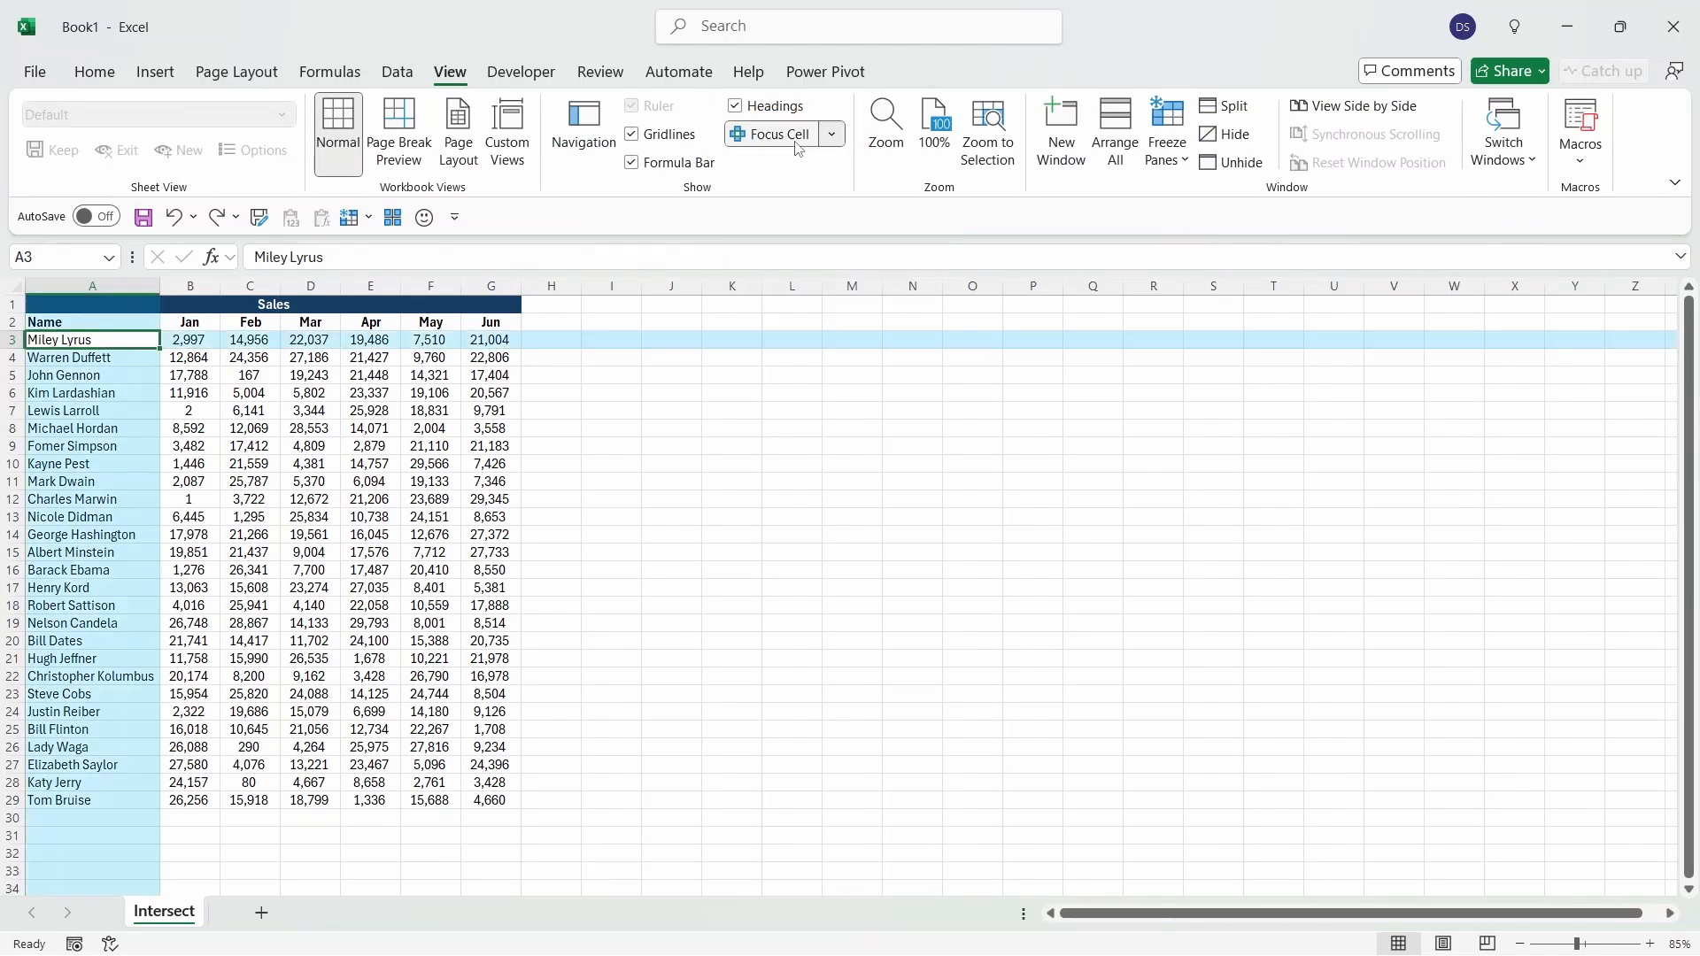
Step: Select several cells in the sales data and in a blank workbook to check the Focus Cell highlighting
left_click(310, 446)
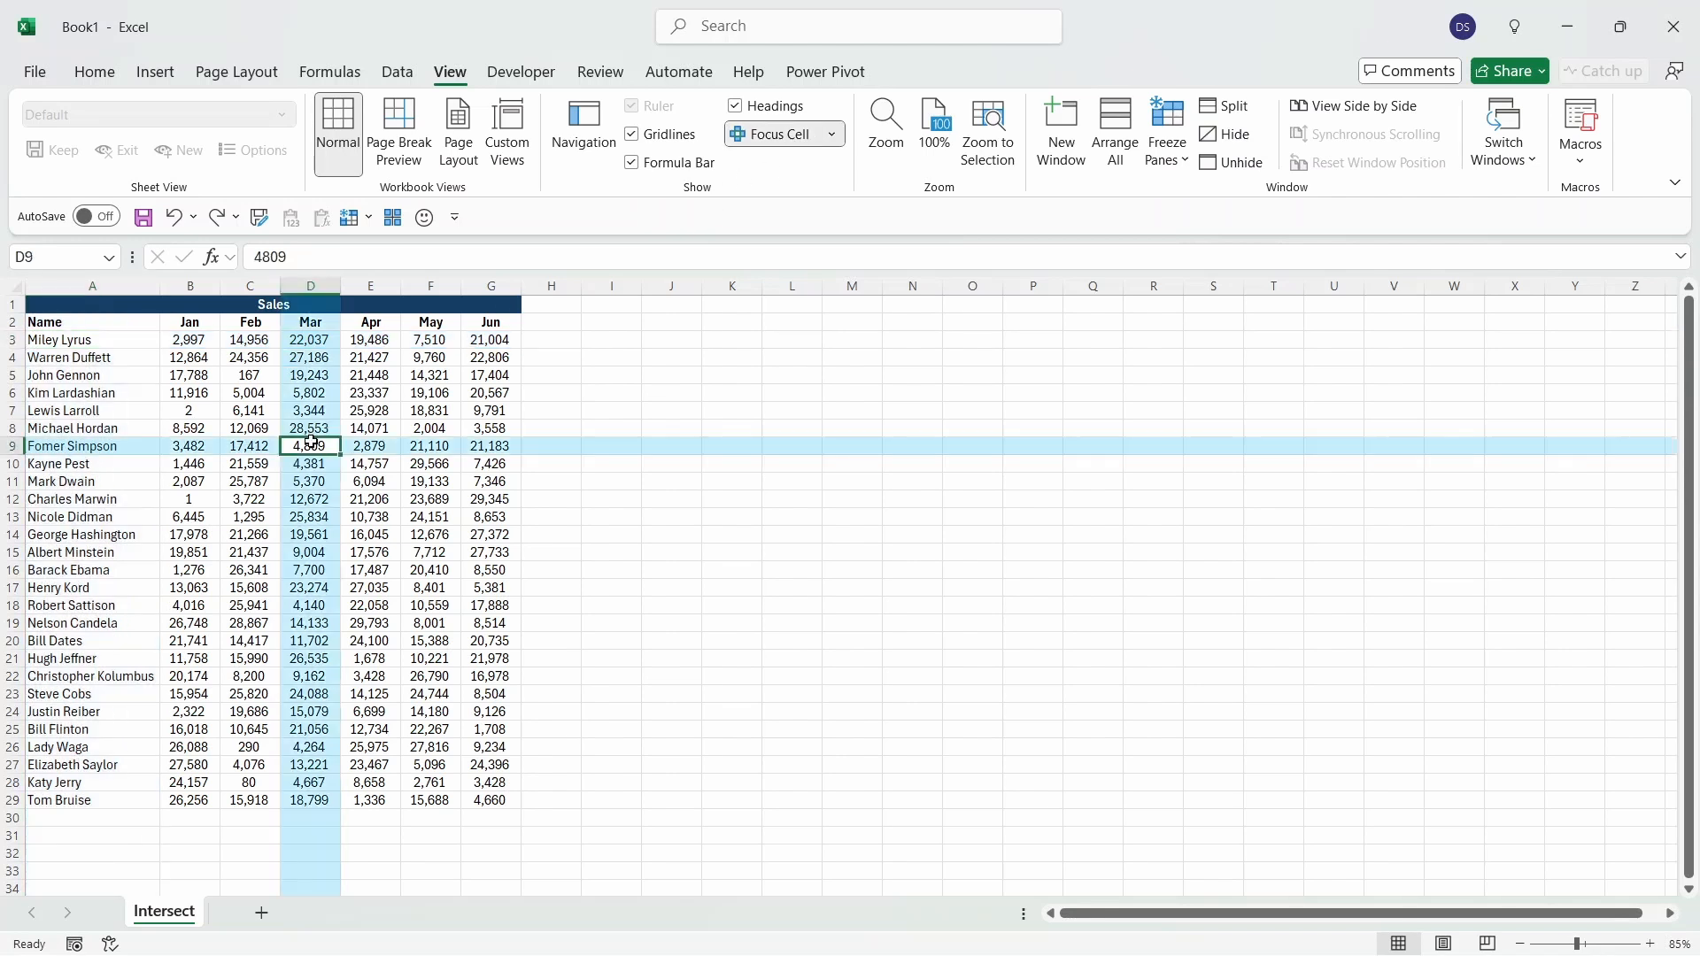
left_click(190, 549)
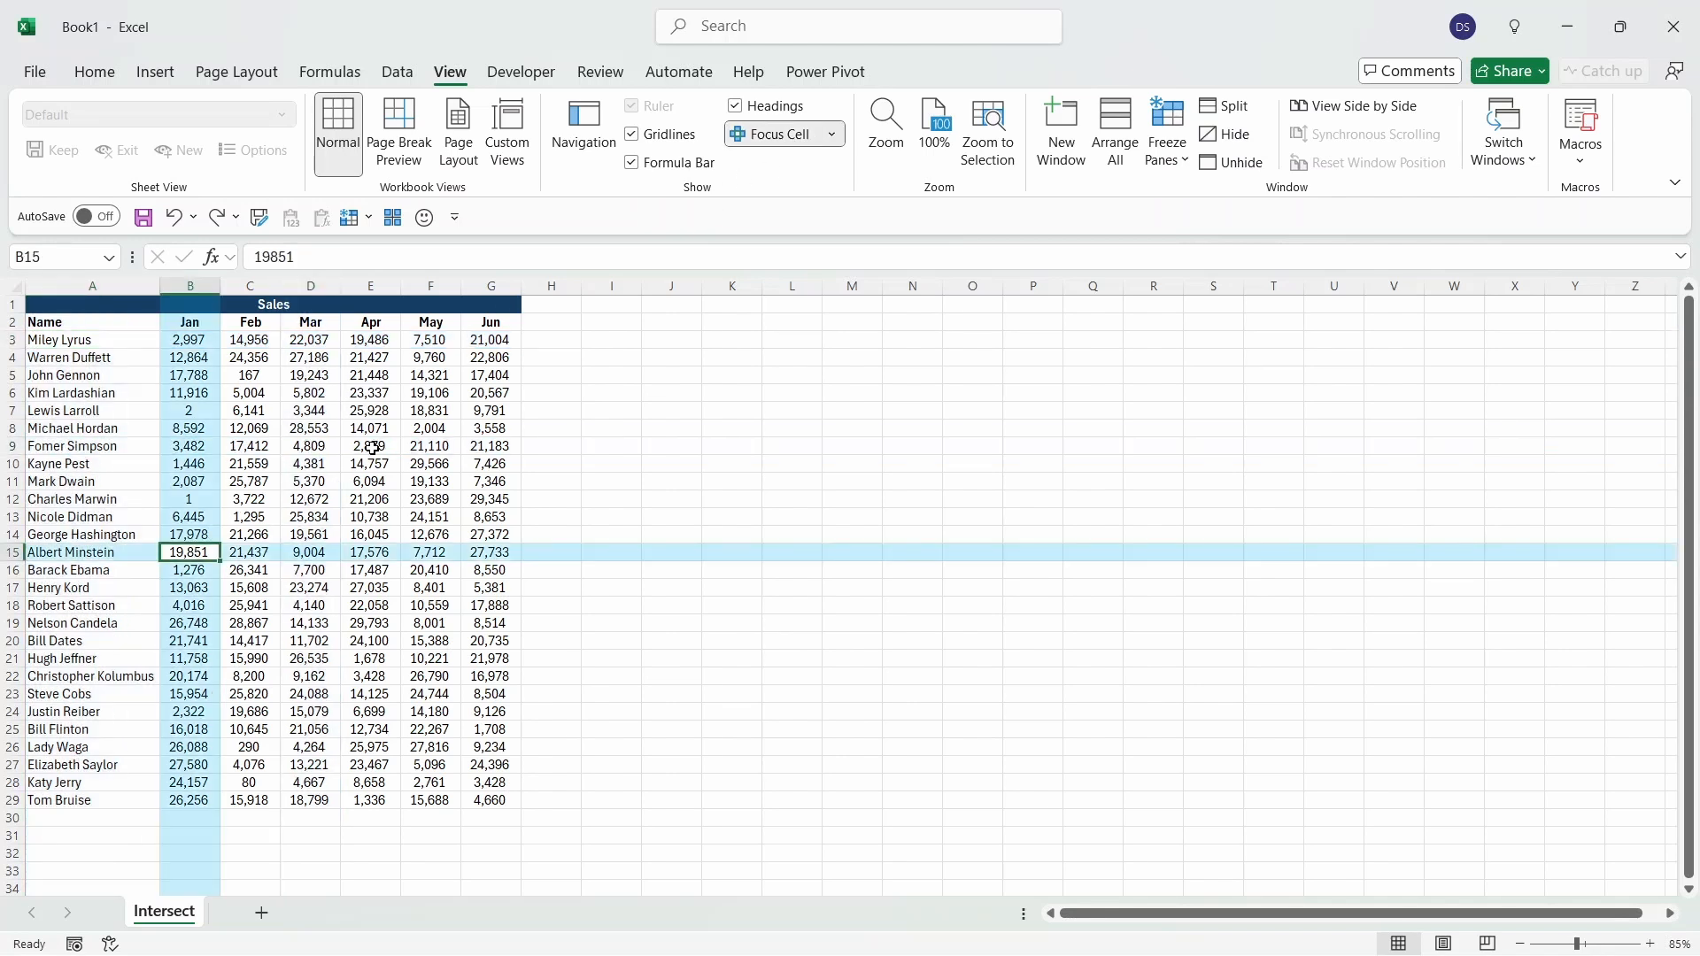
left_click(433, 428)
left_click(183, 501)
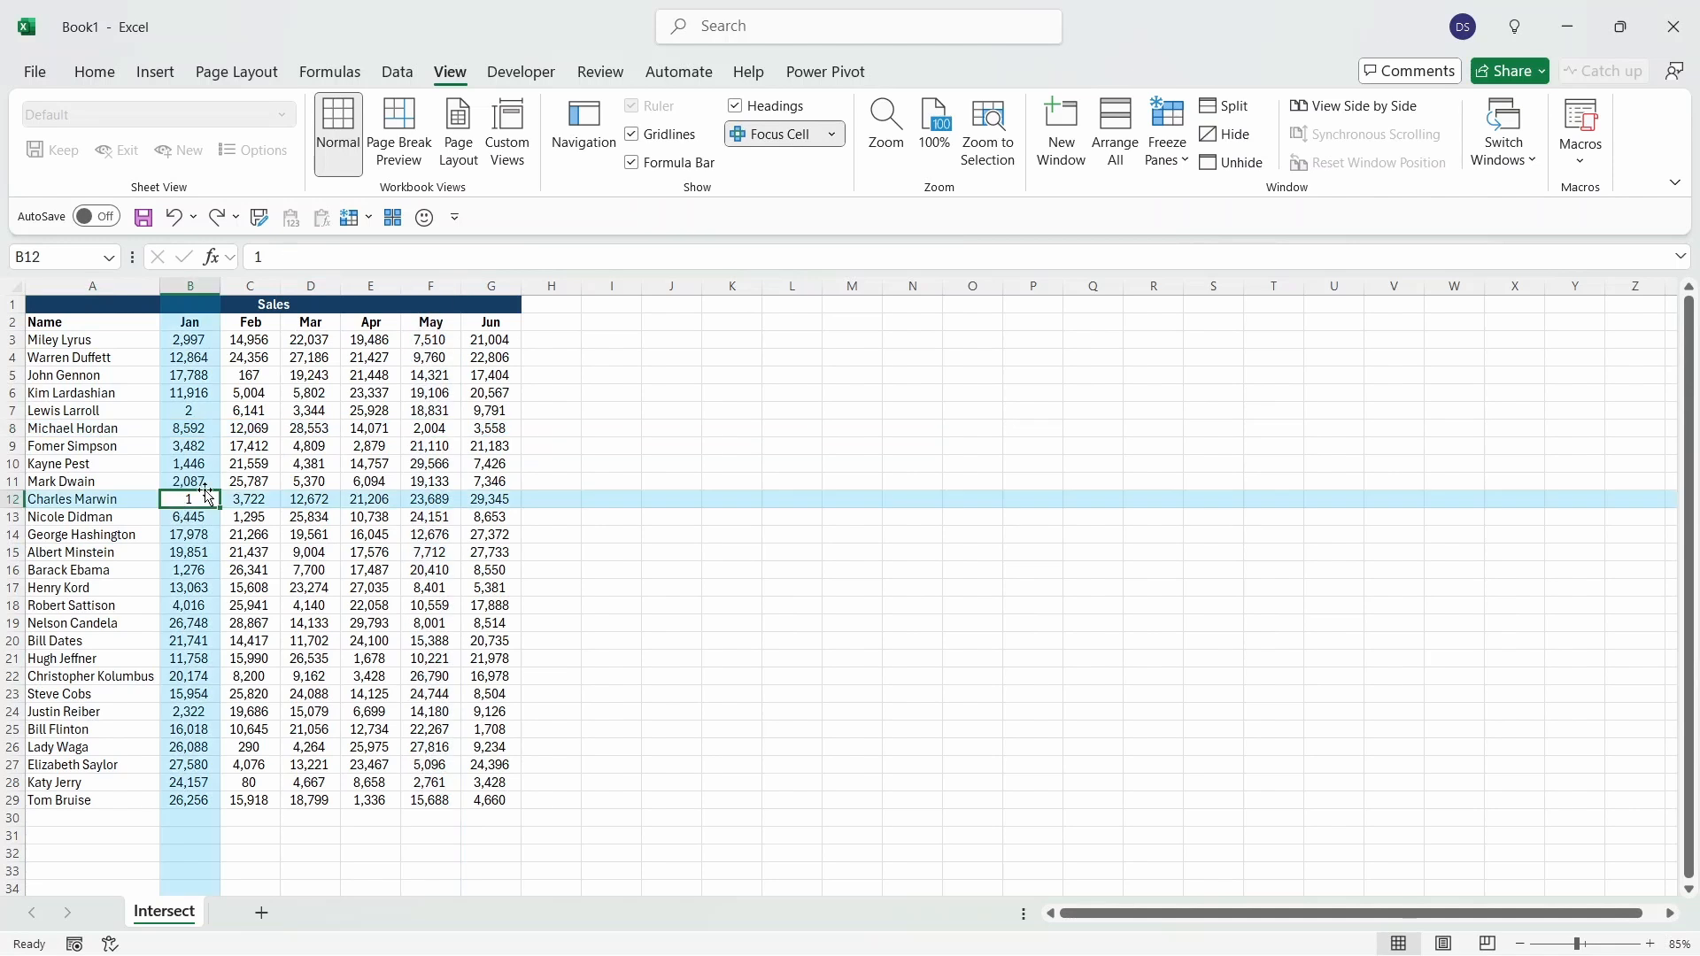
left_click(363, 624)
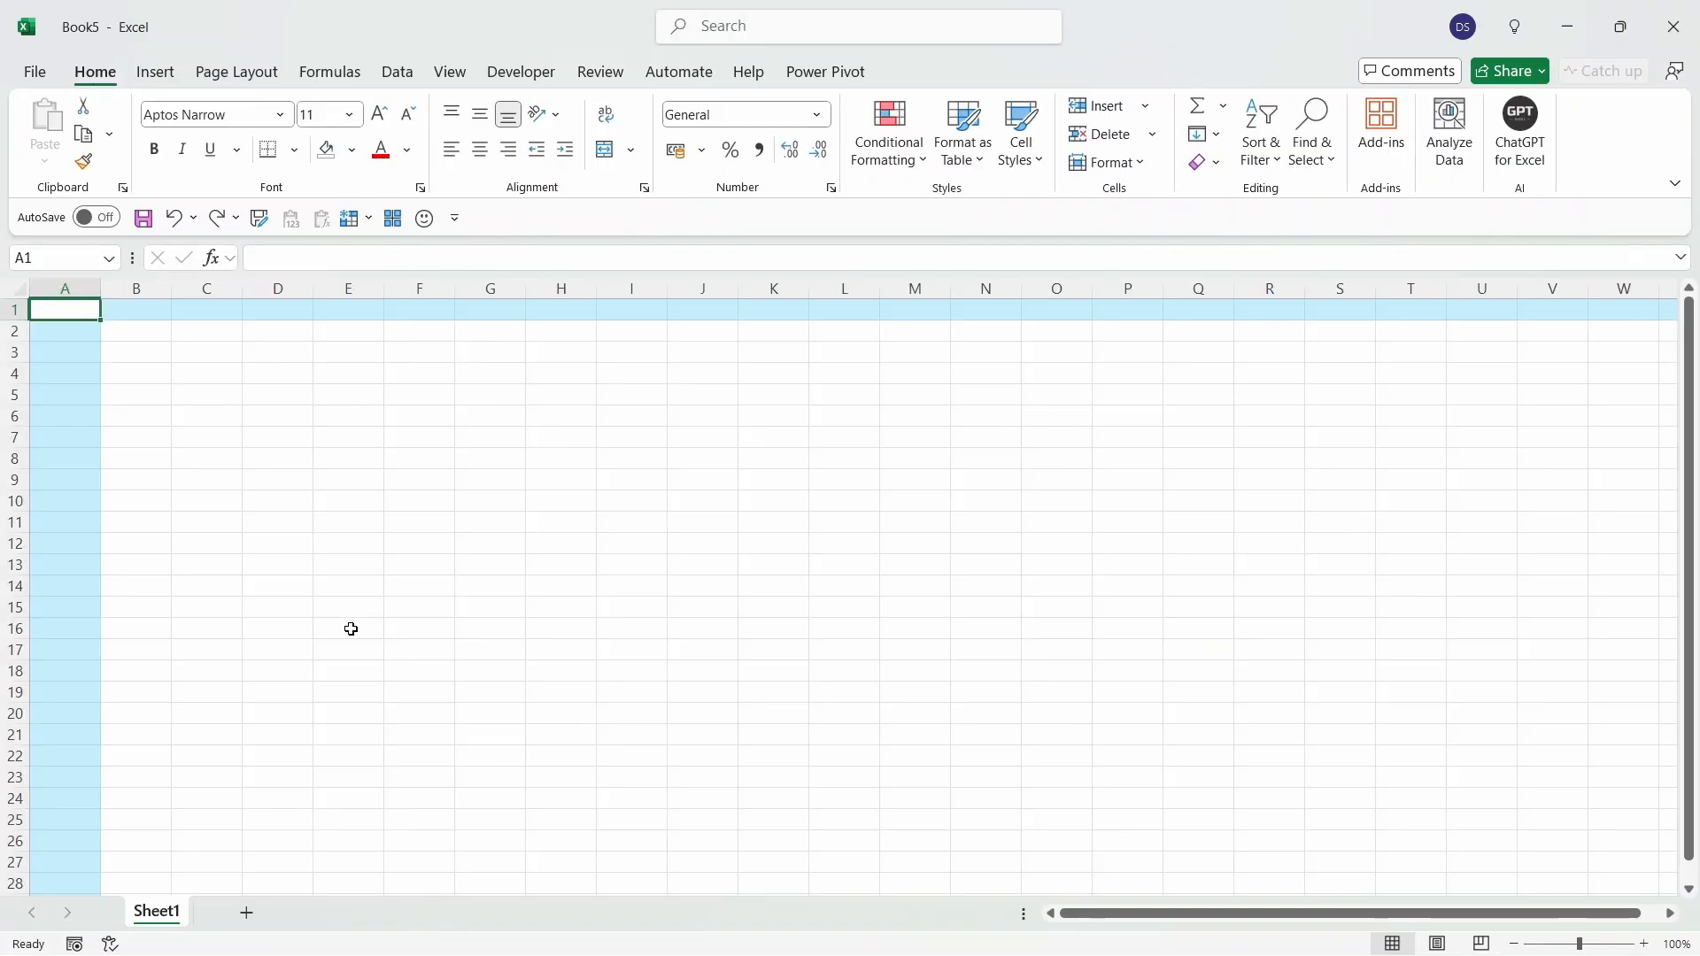
left_click(351, 629)
left_click(147, 415)
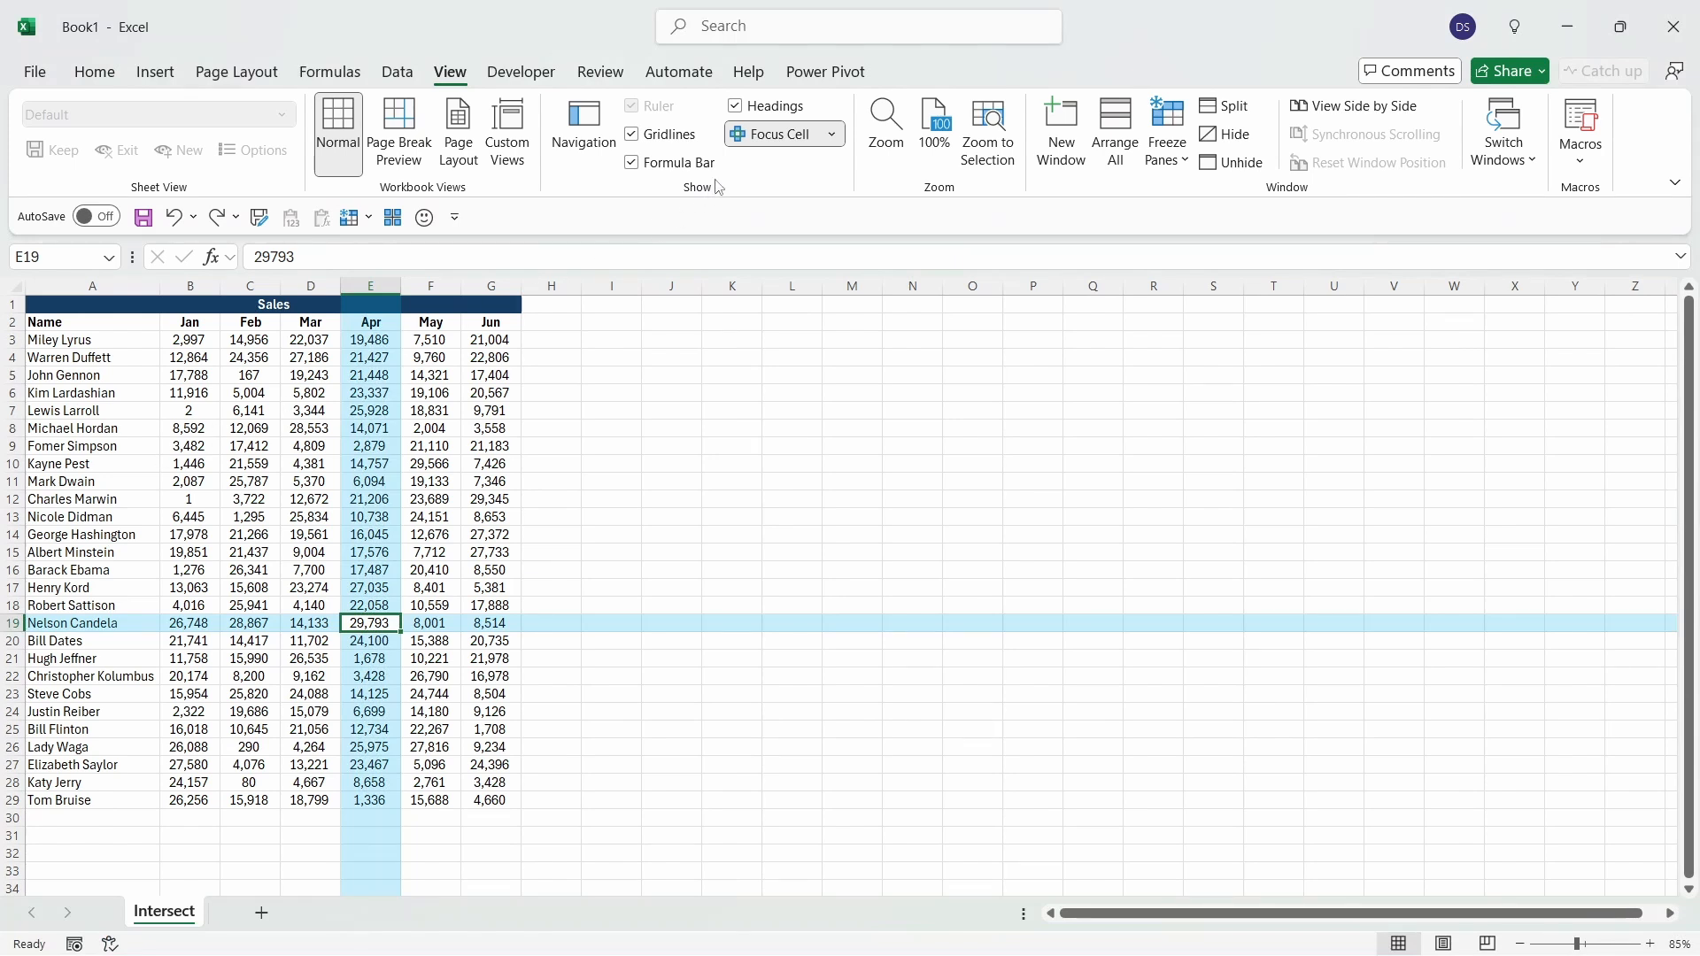
Step: Turn off Focus Cell and add its command to the Quick Access Toolbar
left_click(776, 139)
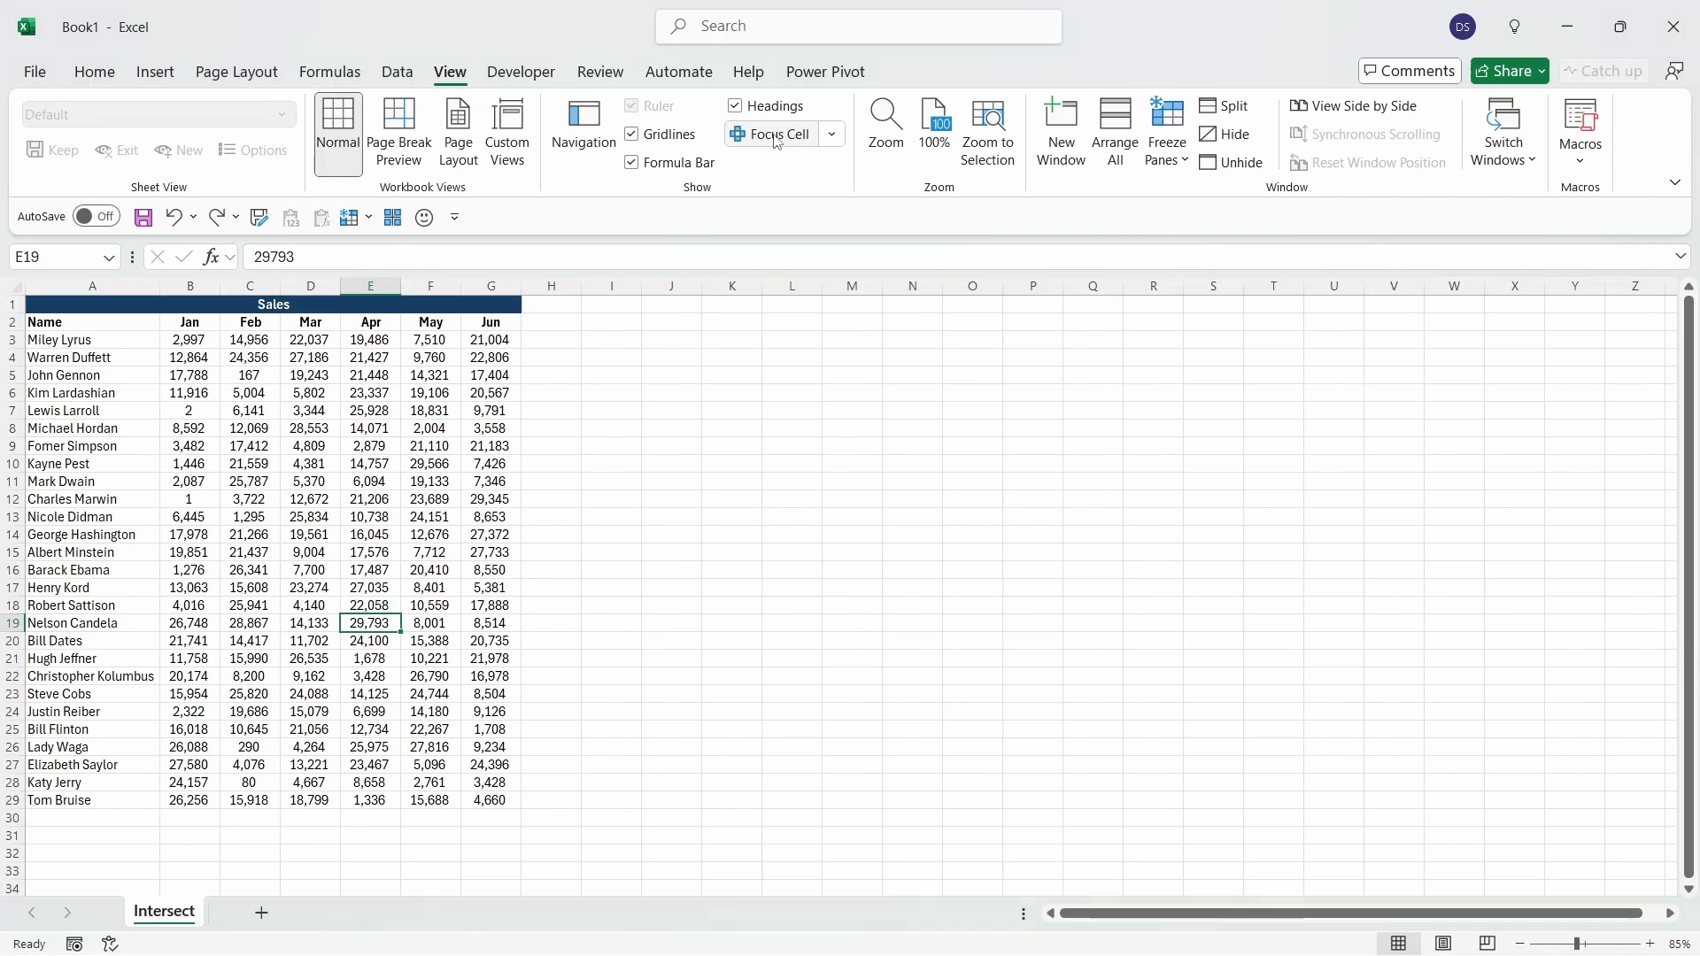
right_click(776, 140)
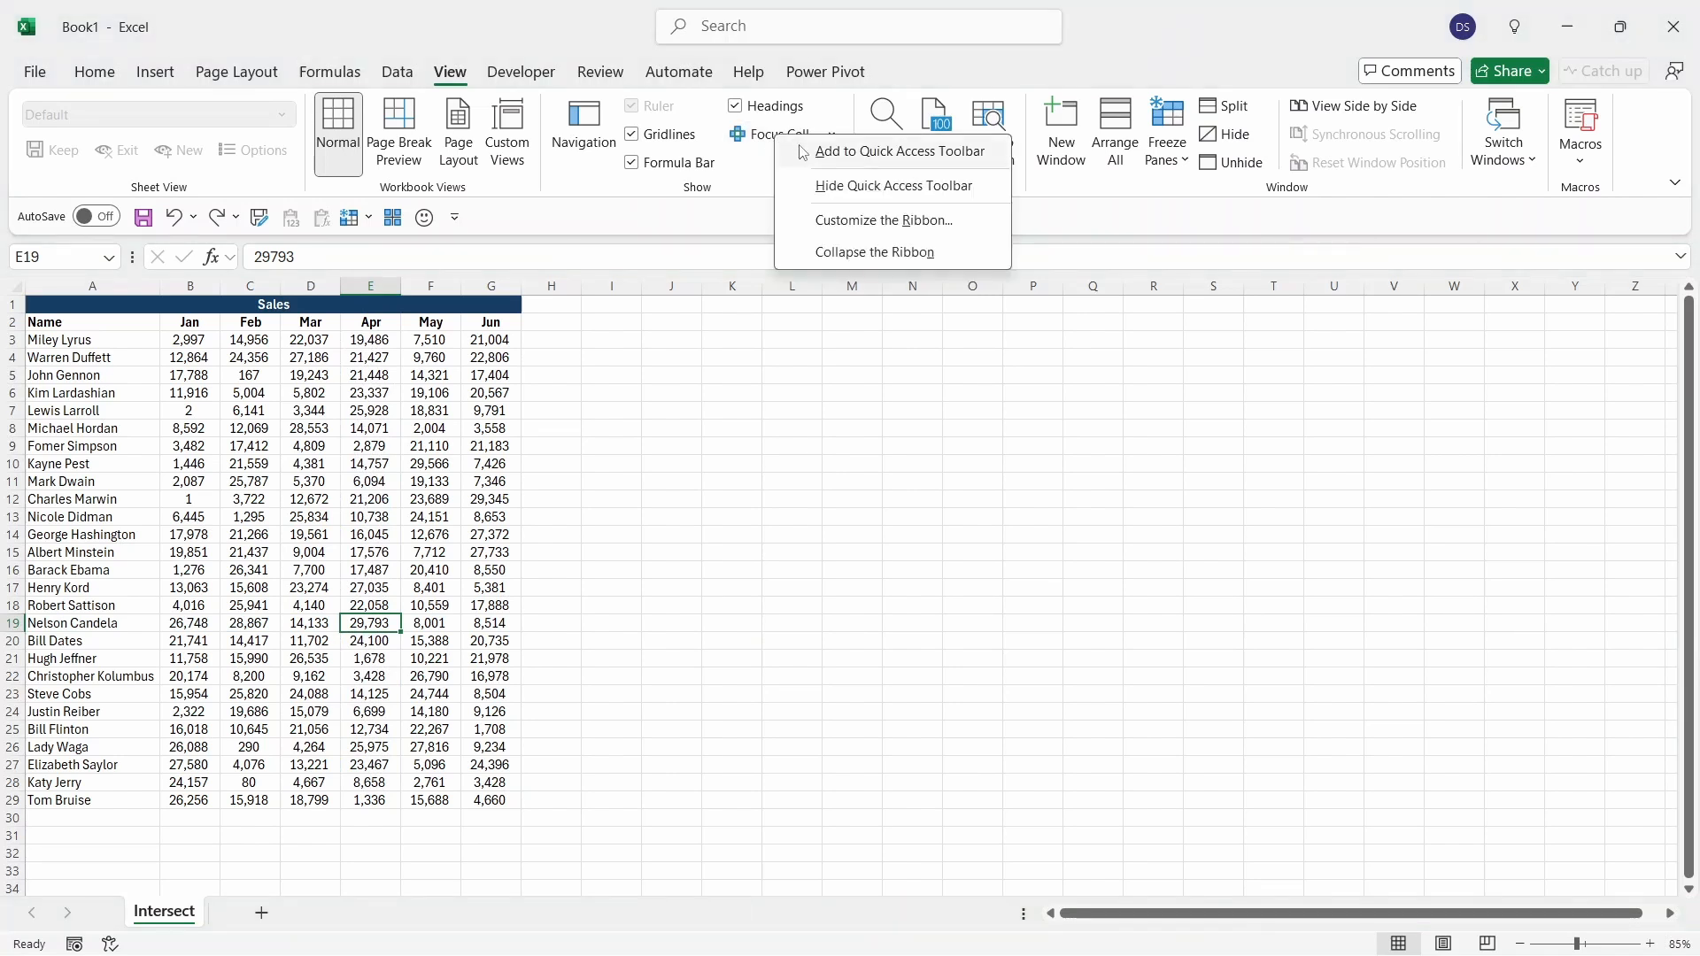
left_click(803, 152)
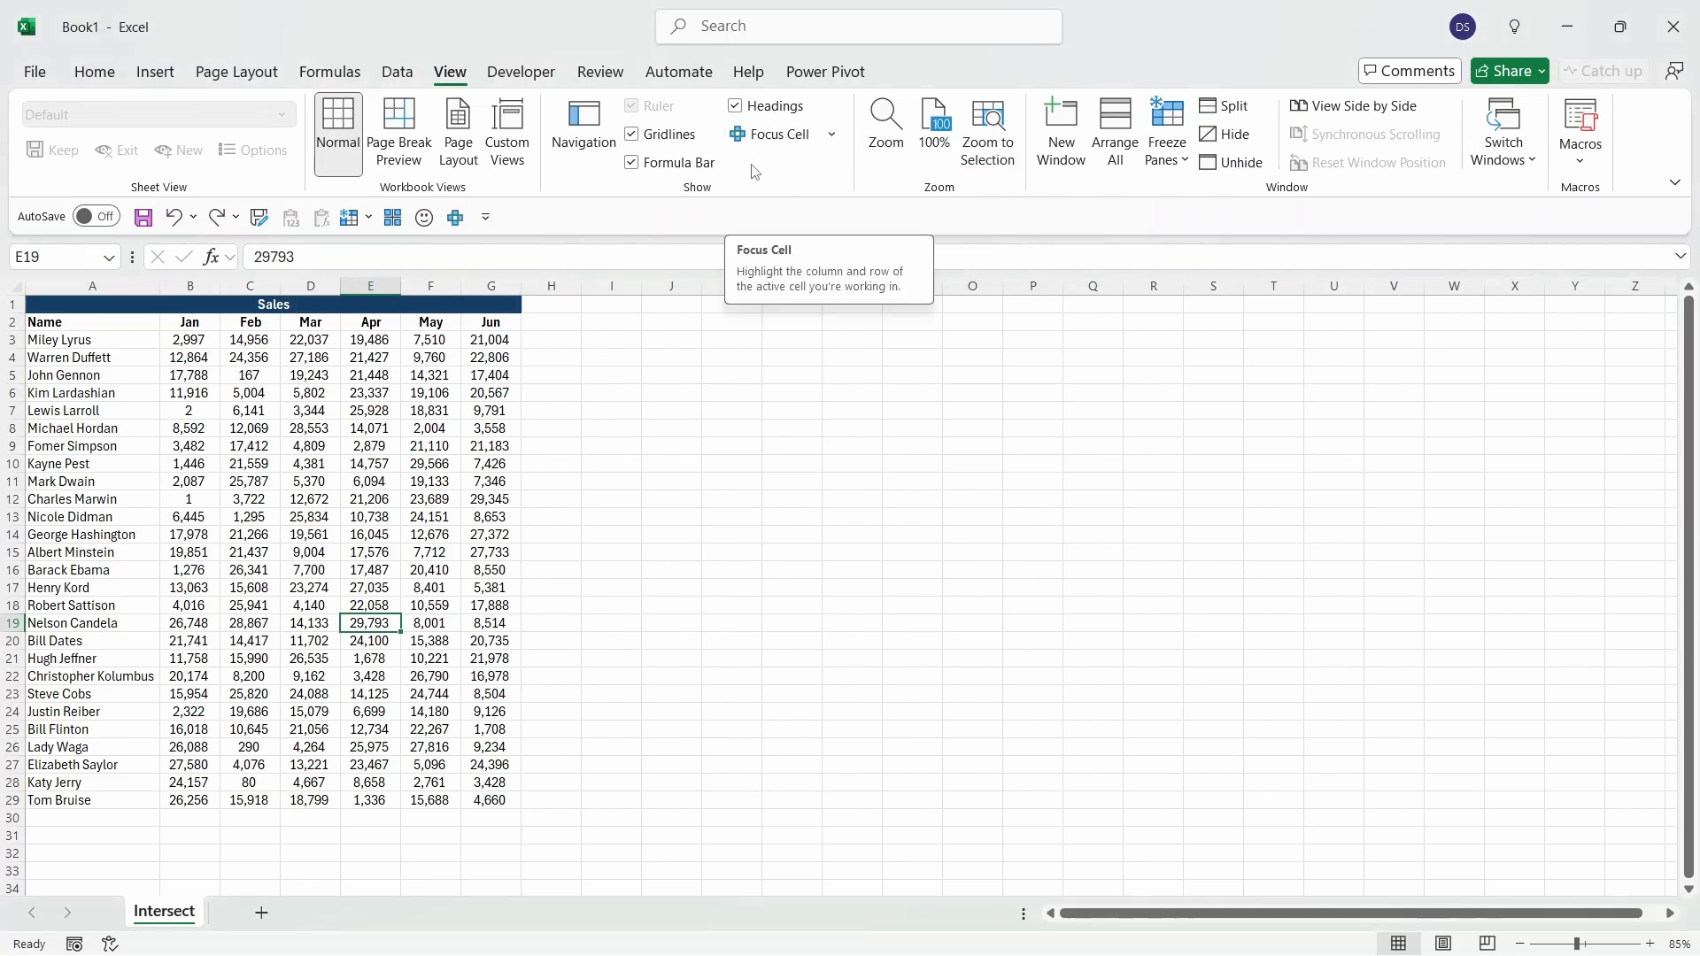
Step: Toggle Focus Cell with its quick-access command, checking the highlight on cell B6 and a name in column A
left_click(455, 217)
left_click(196, 387)
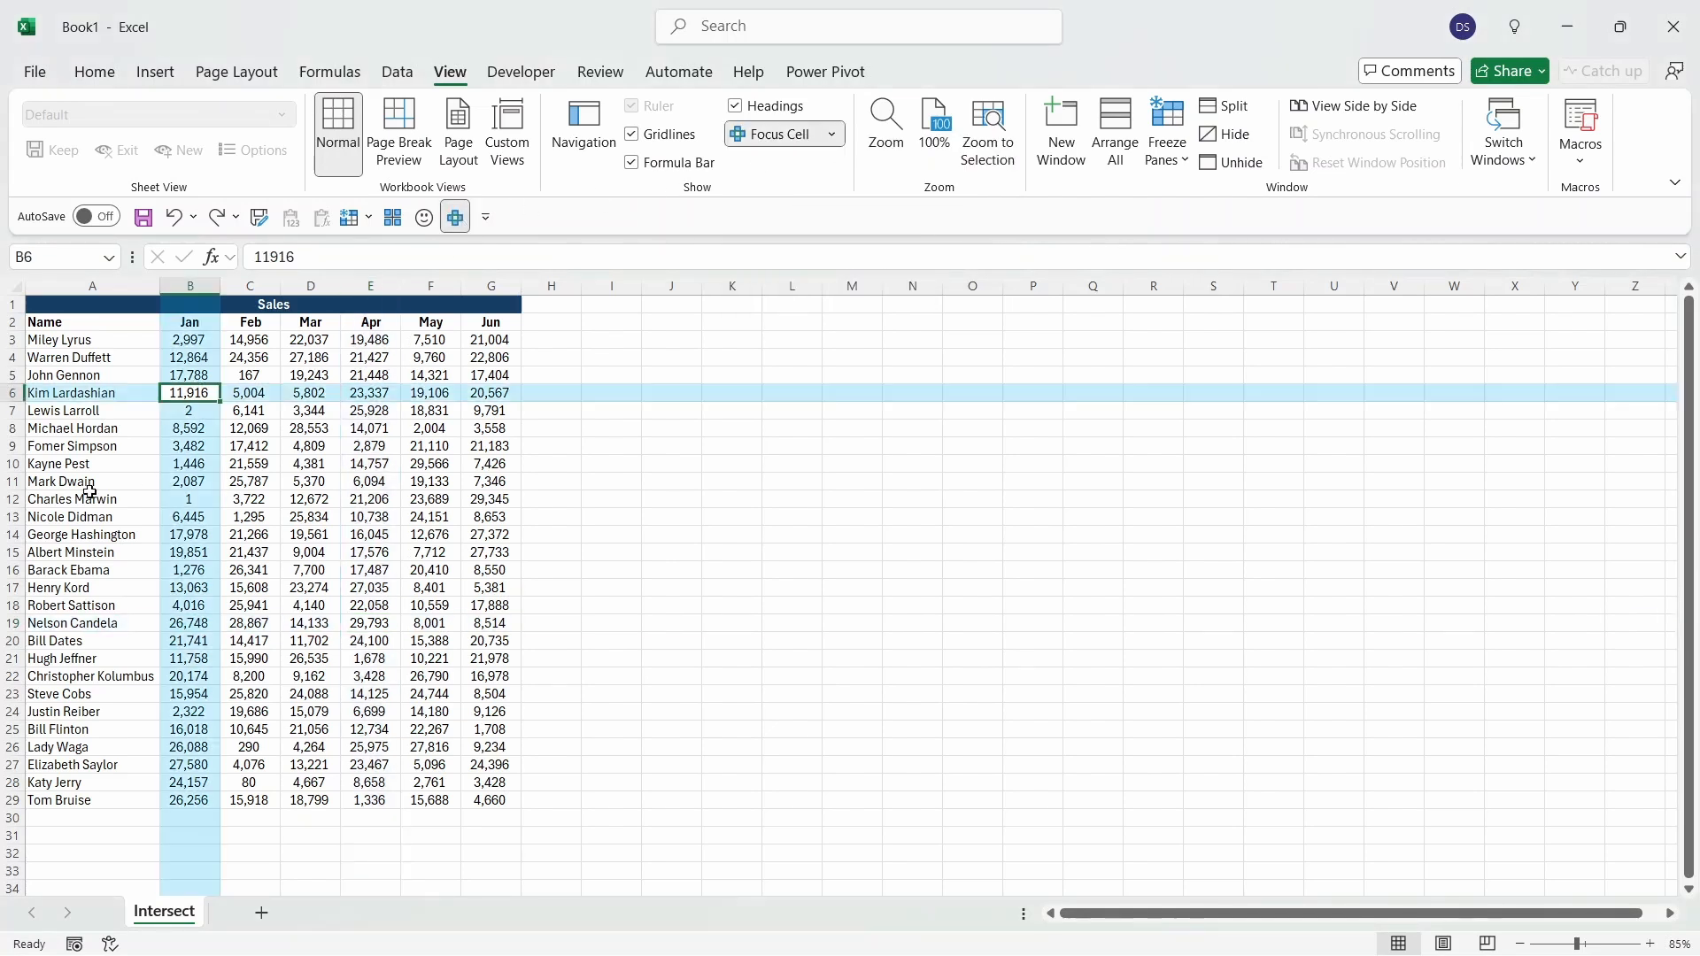
left_click(90, 496)
left_click(455, 217)
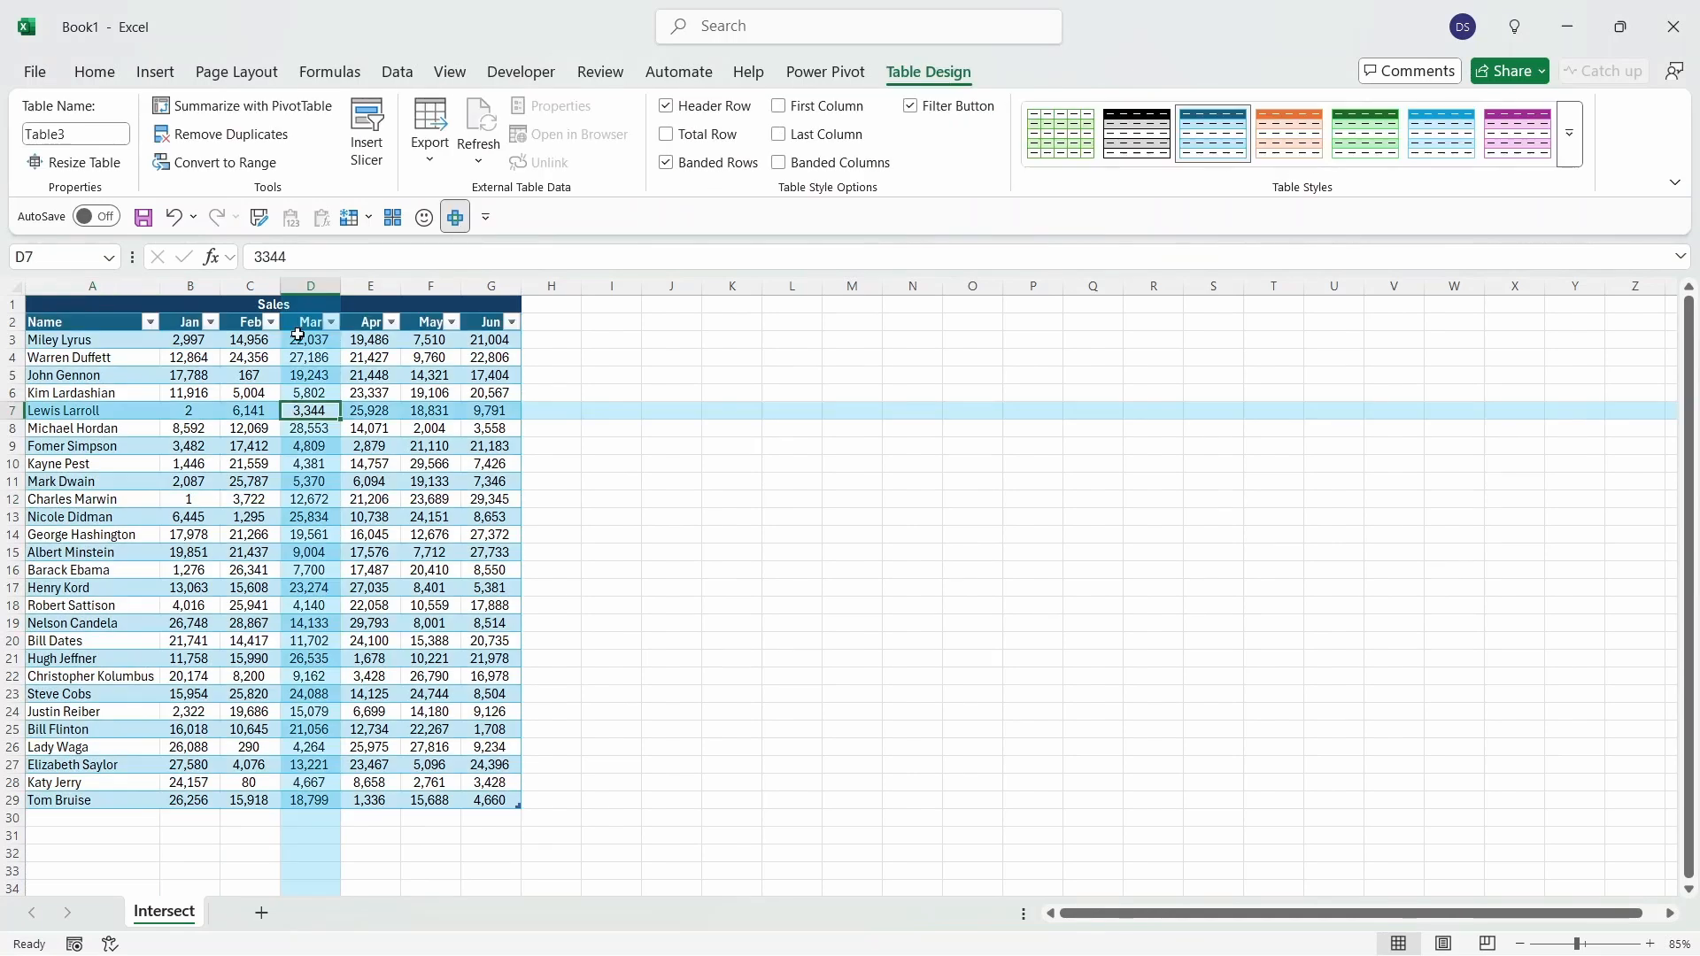
Step: Change the Focus Cell color to the standard red
left_click(450, 80)
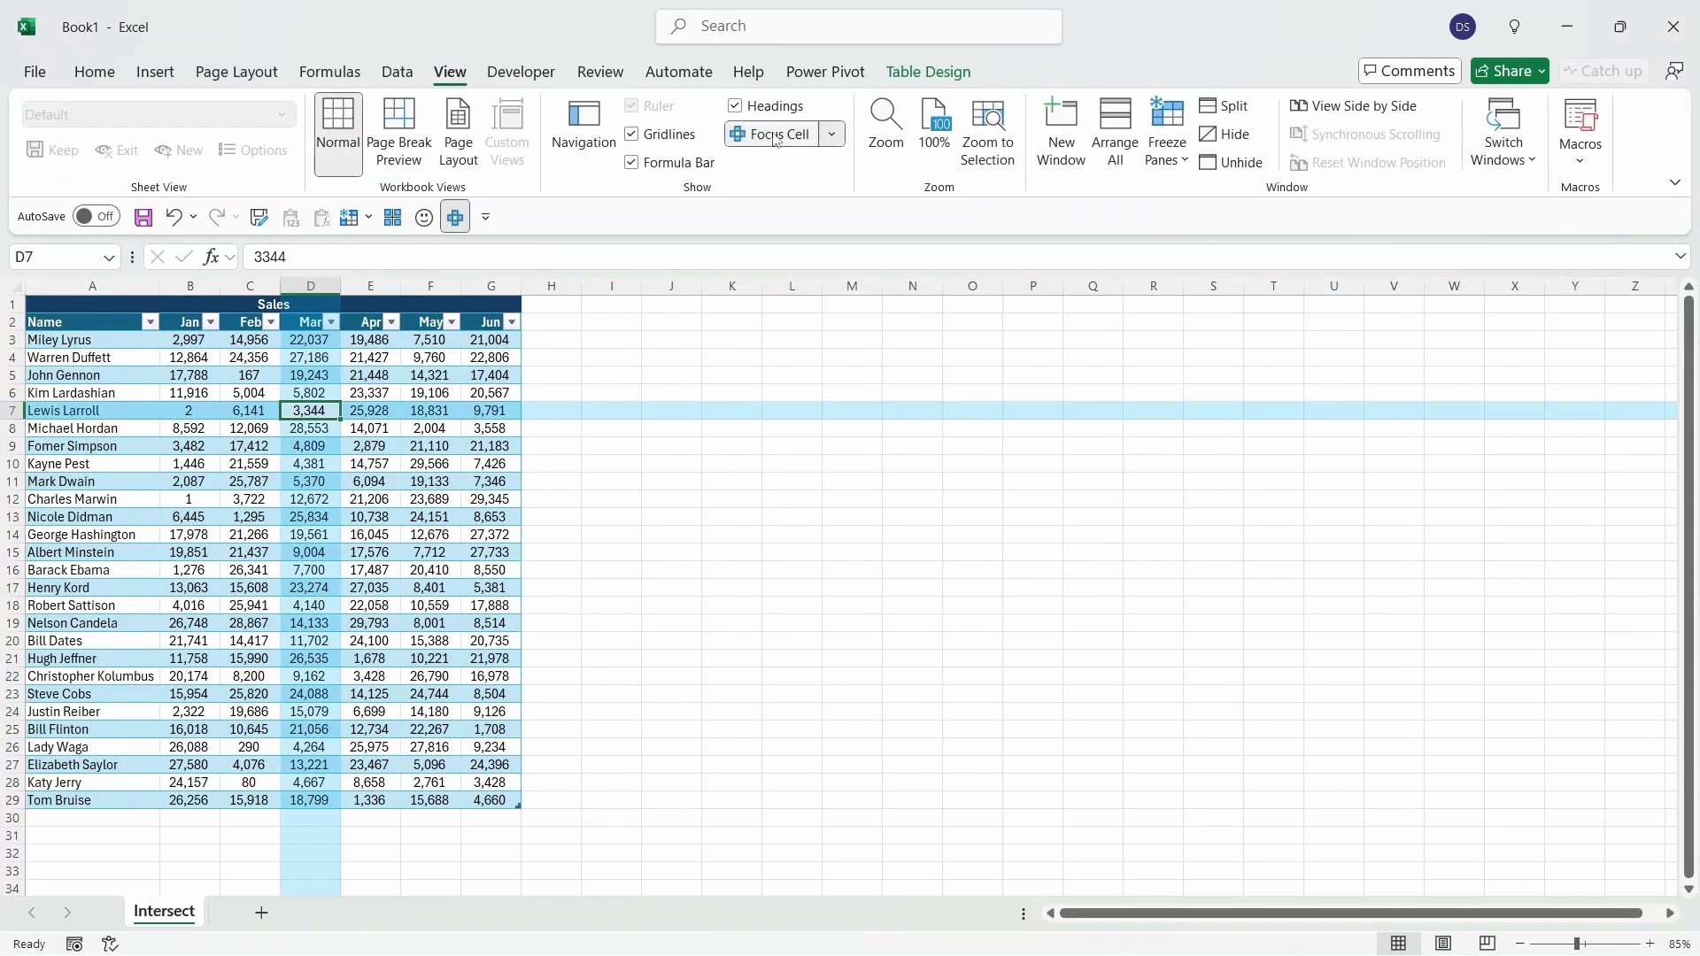
left_click(831, 134)
mouse_move(850, 199)
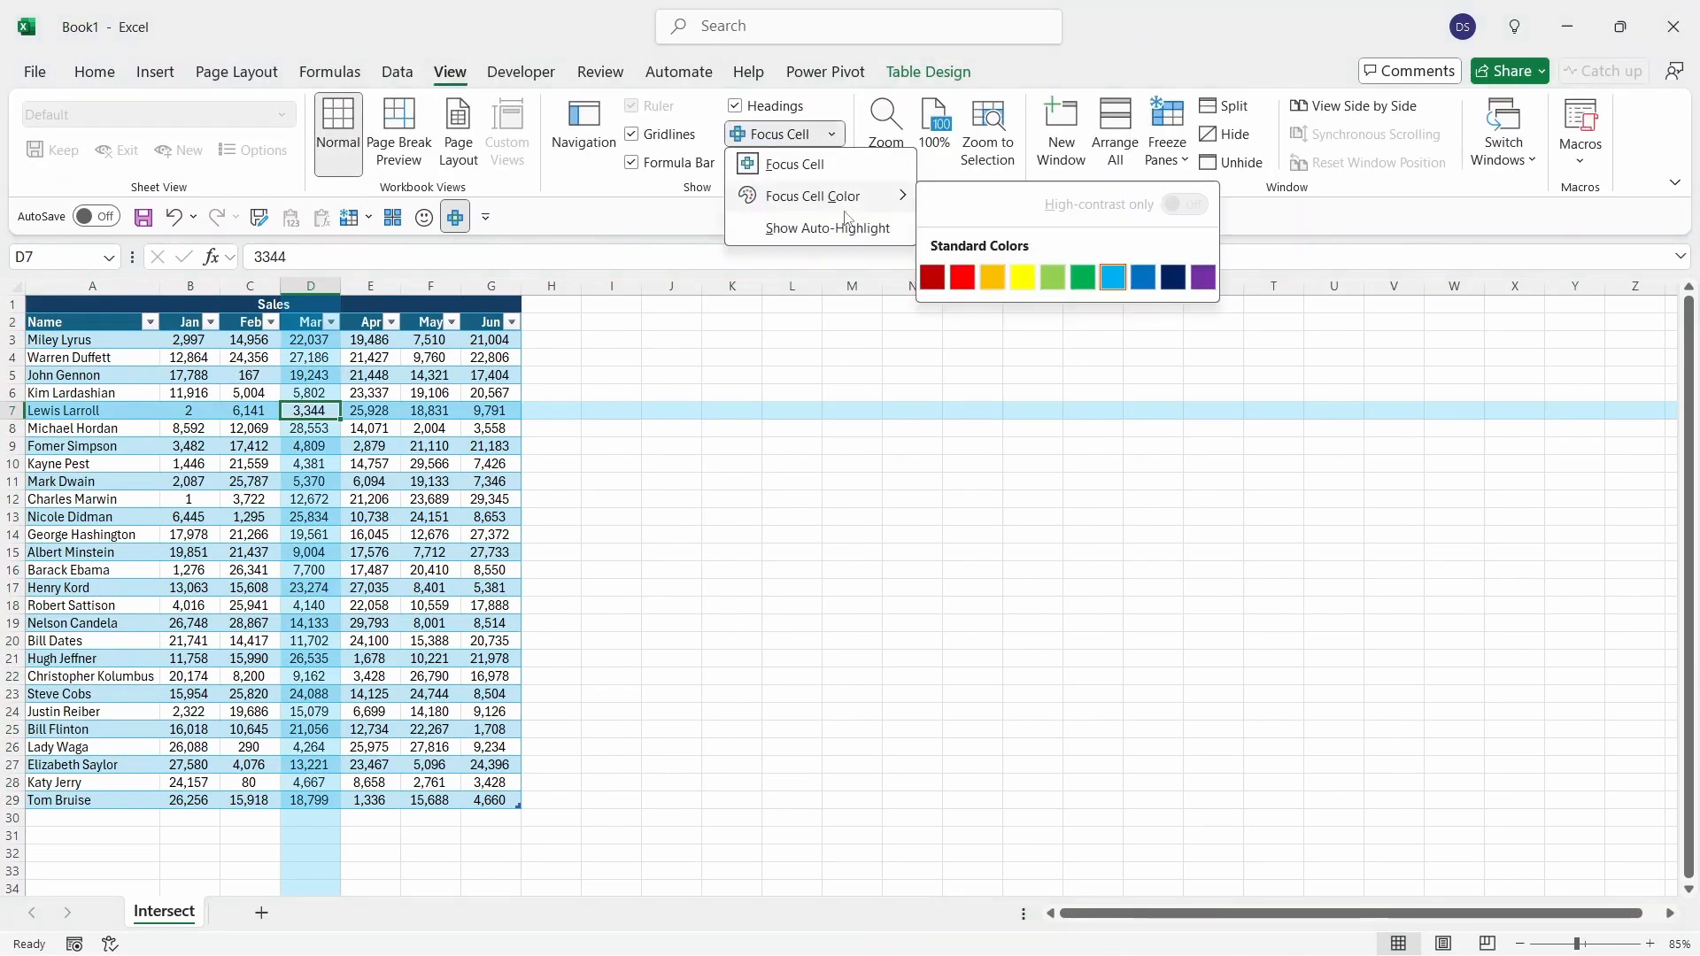
left_click(962, 277)
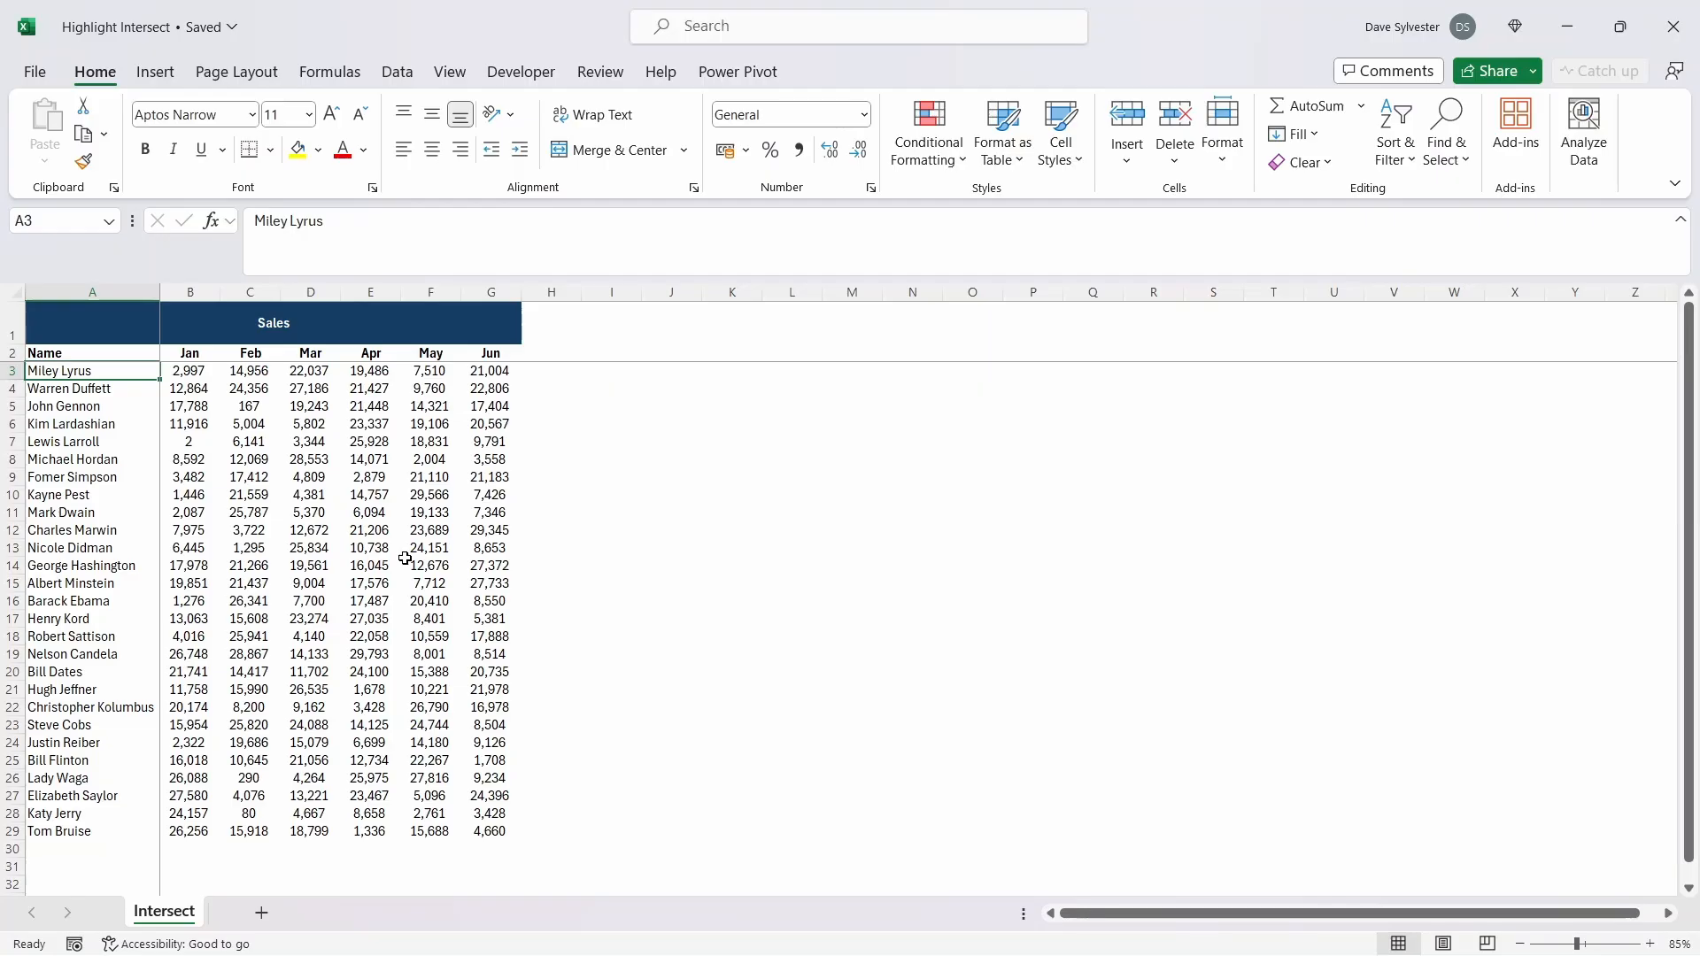
Step: Start a new conditional formatting rule for the range A3:G29 that uses a formula to determine which cells to format
key("ctrl+shift+Down")
key("ctrl+shift+Right")
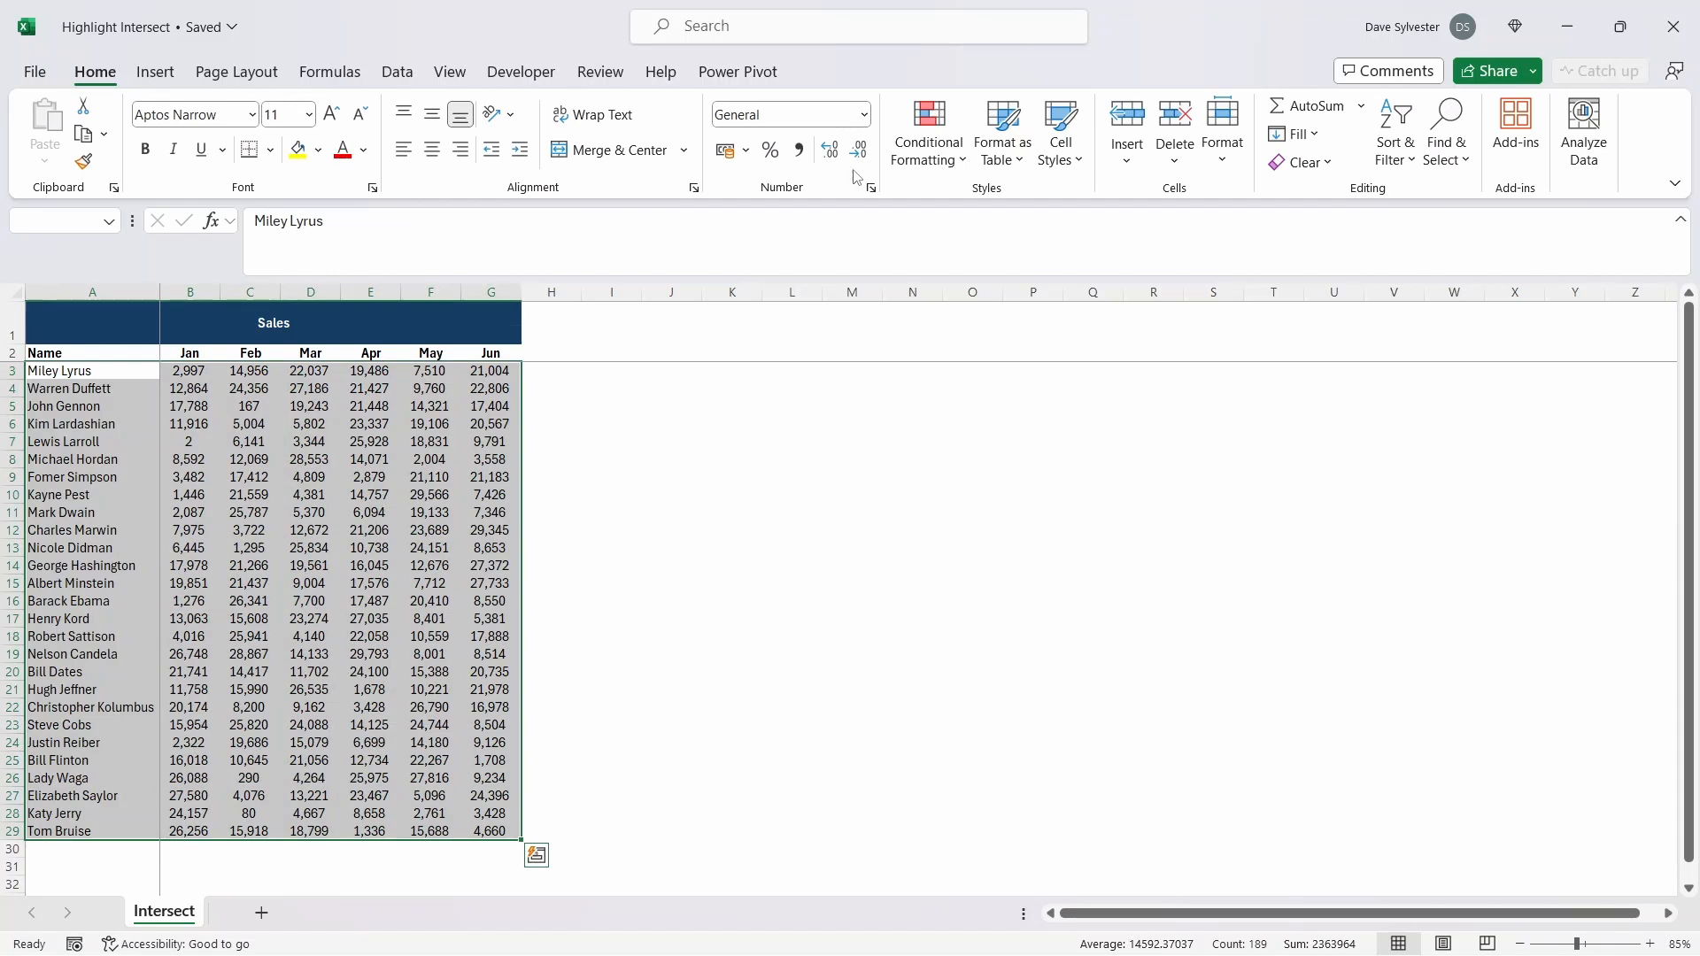
left_click(901, 163)
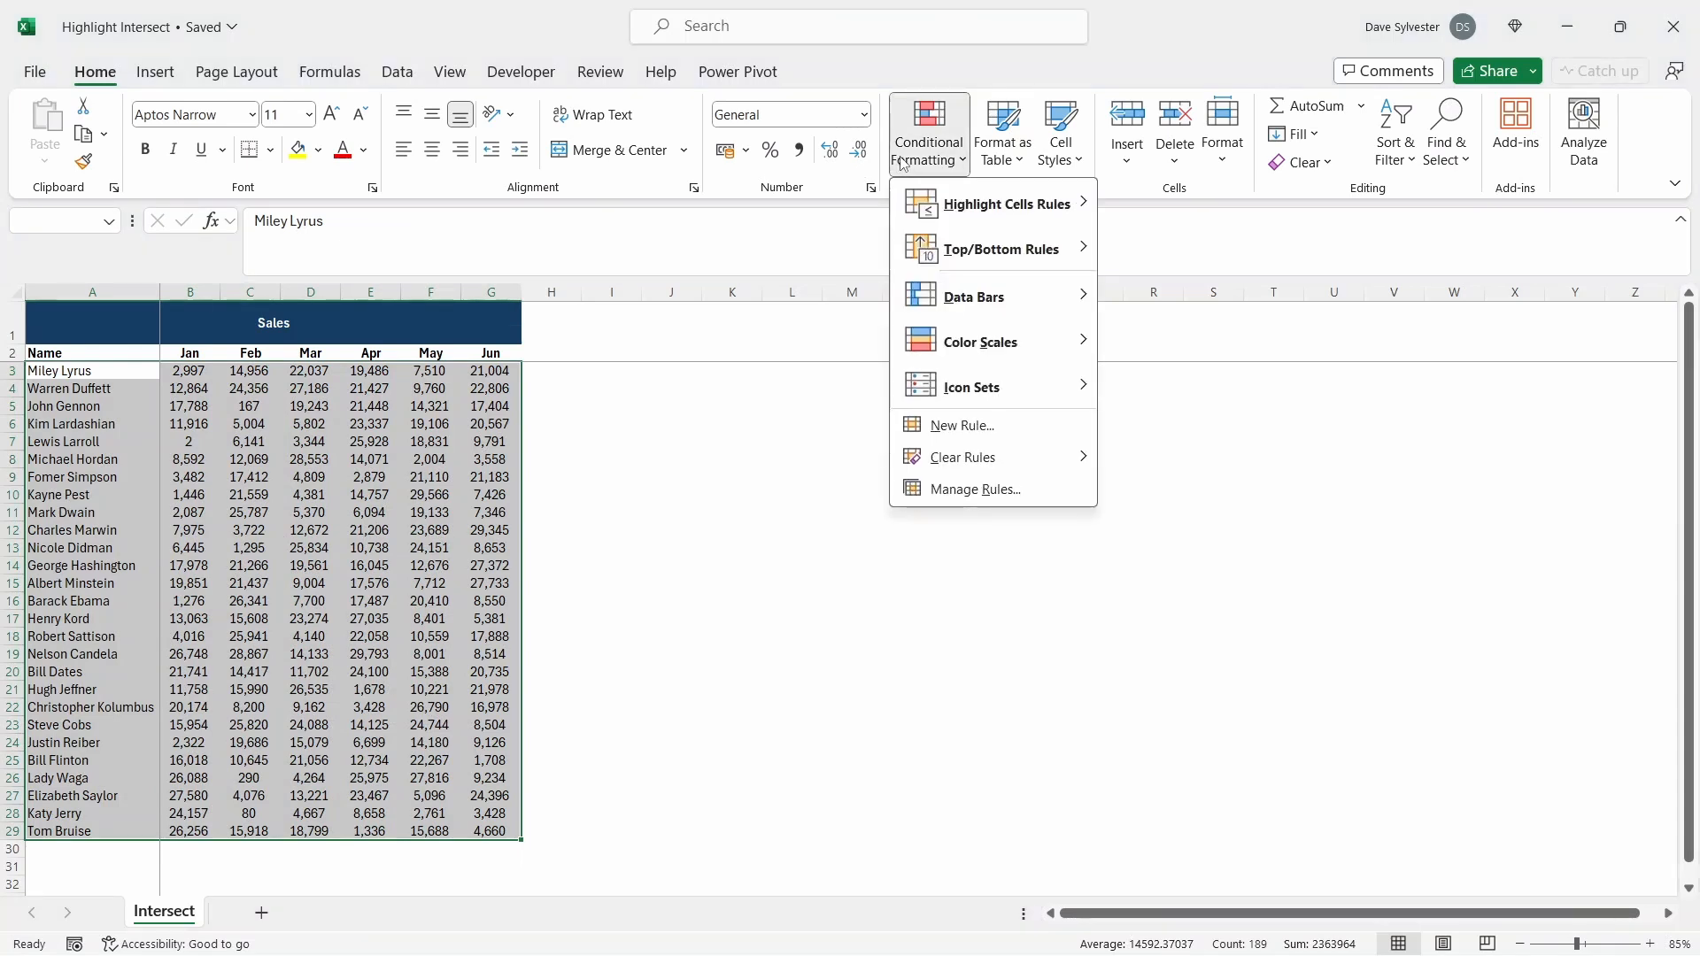
left_click(983, 431)
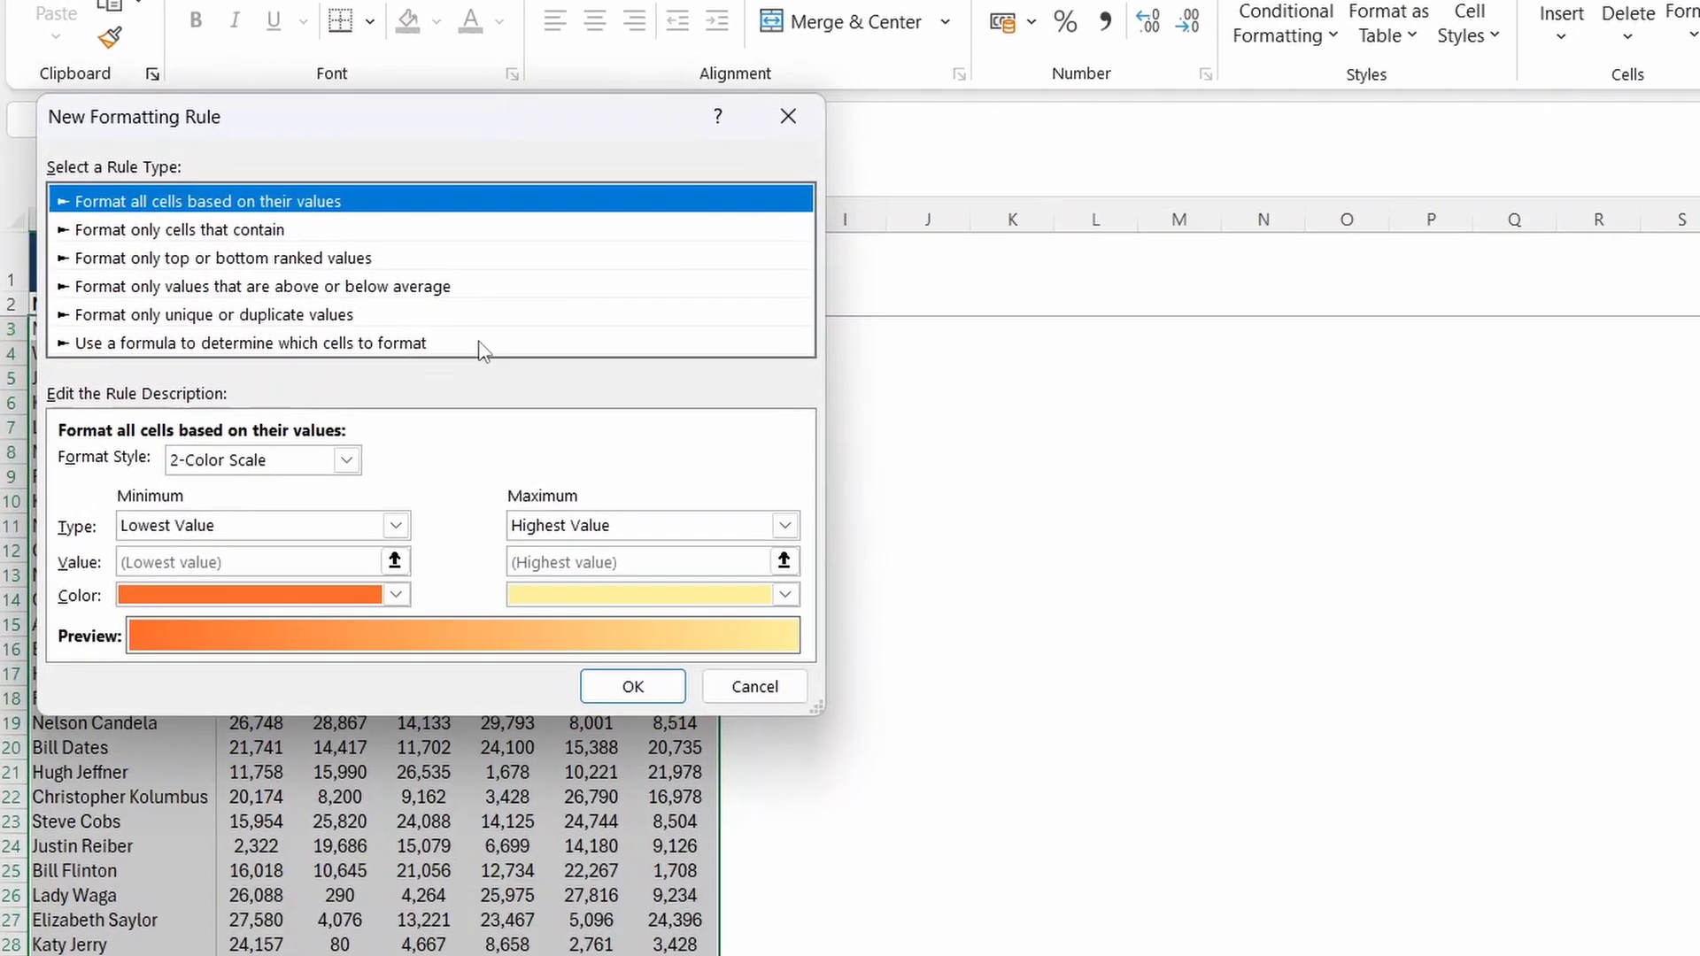
left_click(502, 341)
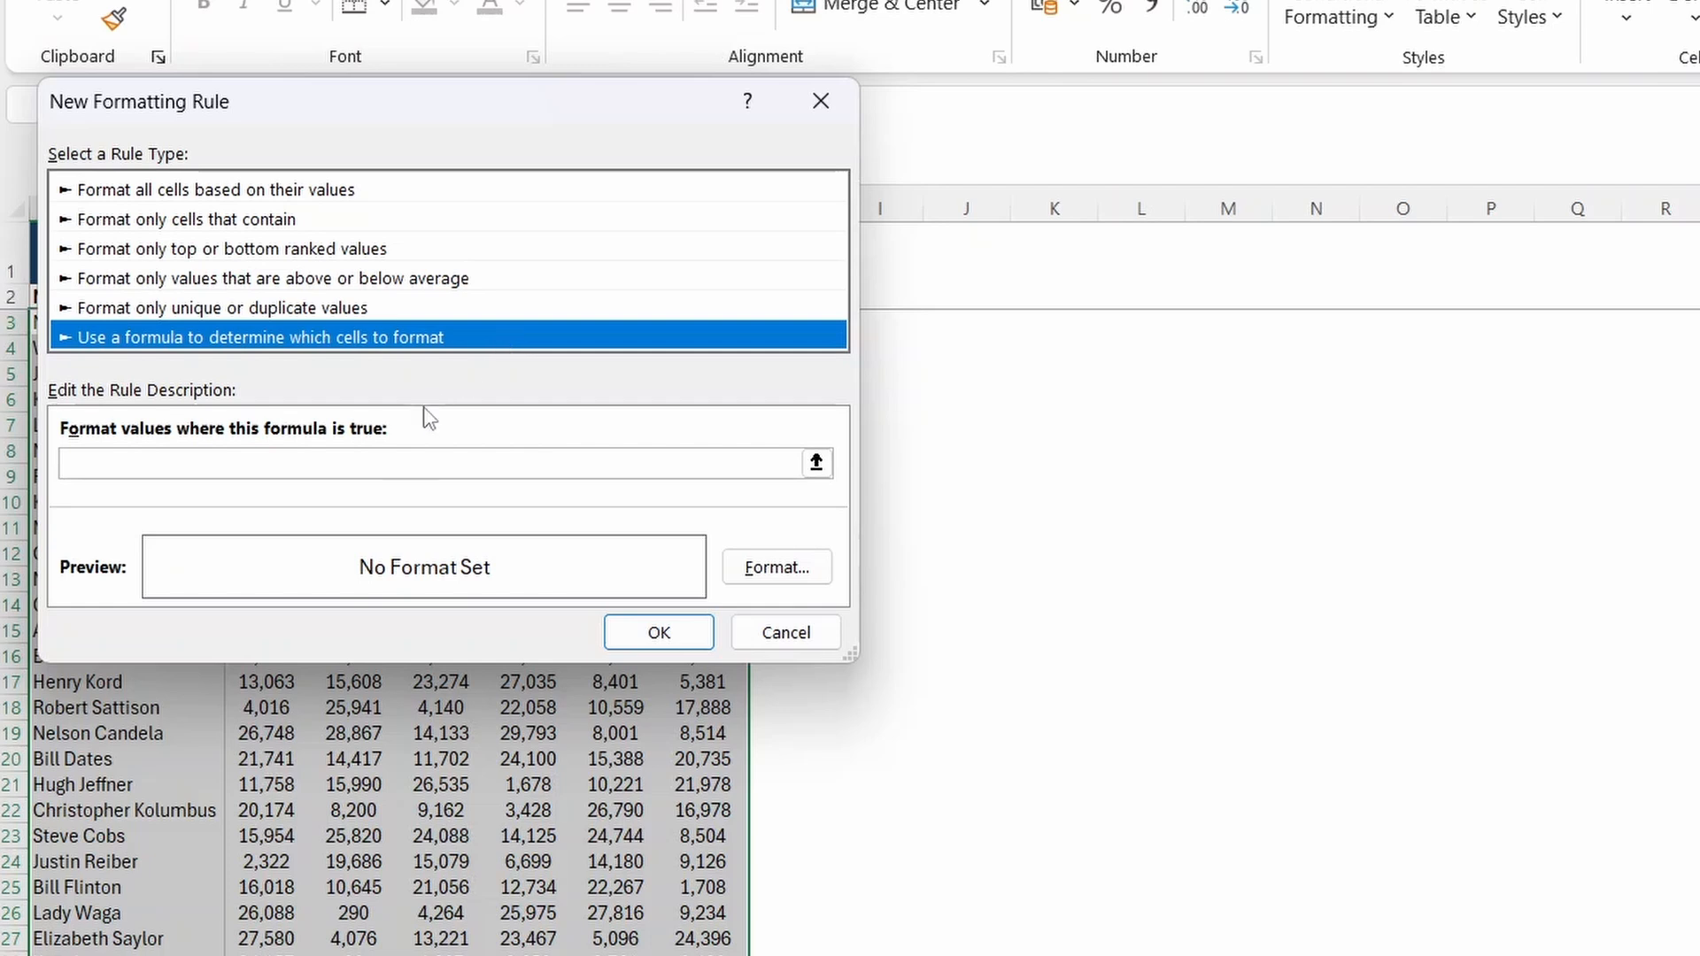
Step: Enter the formula =ROW()=CELL("row") as the condition of the formatting rule
left_click(361, 459)
type("=")
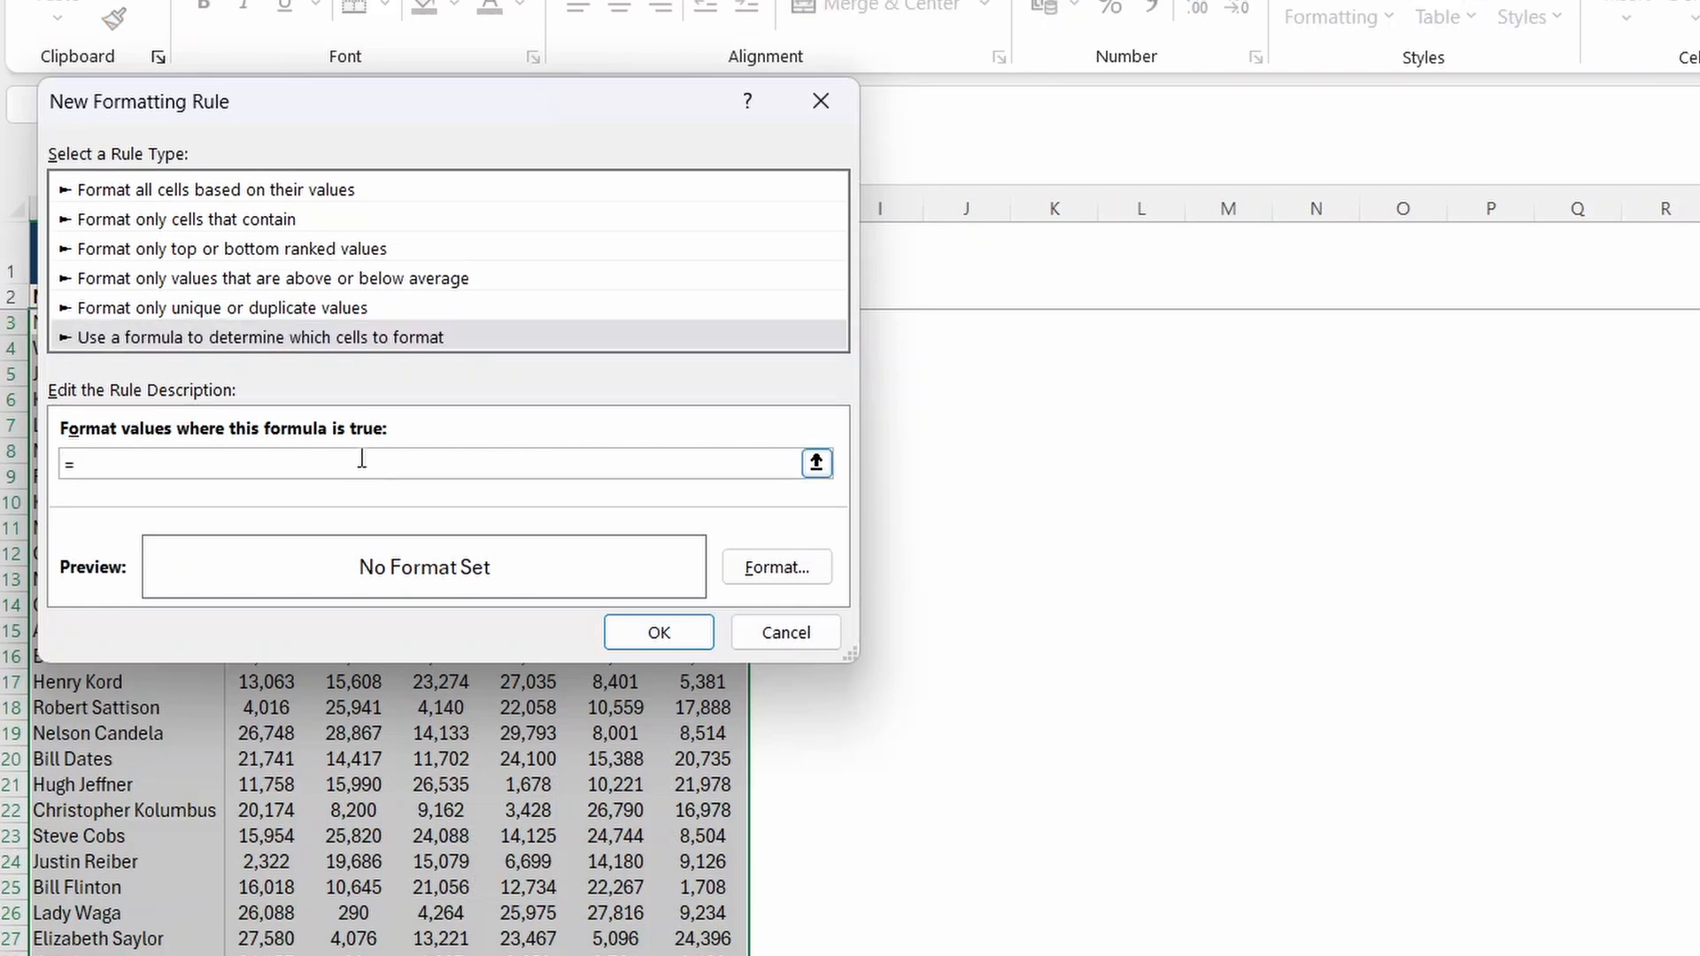
type("ROW()=CEL")
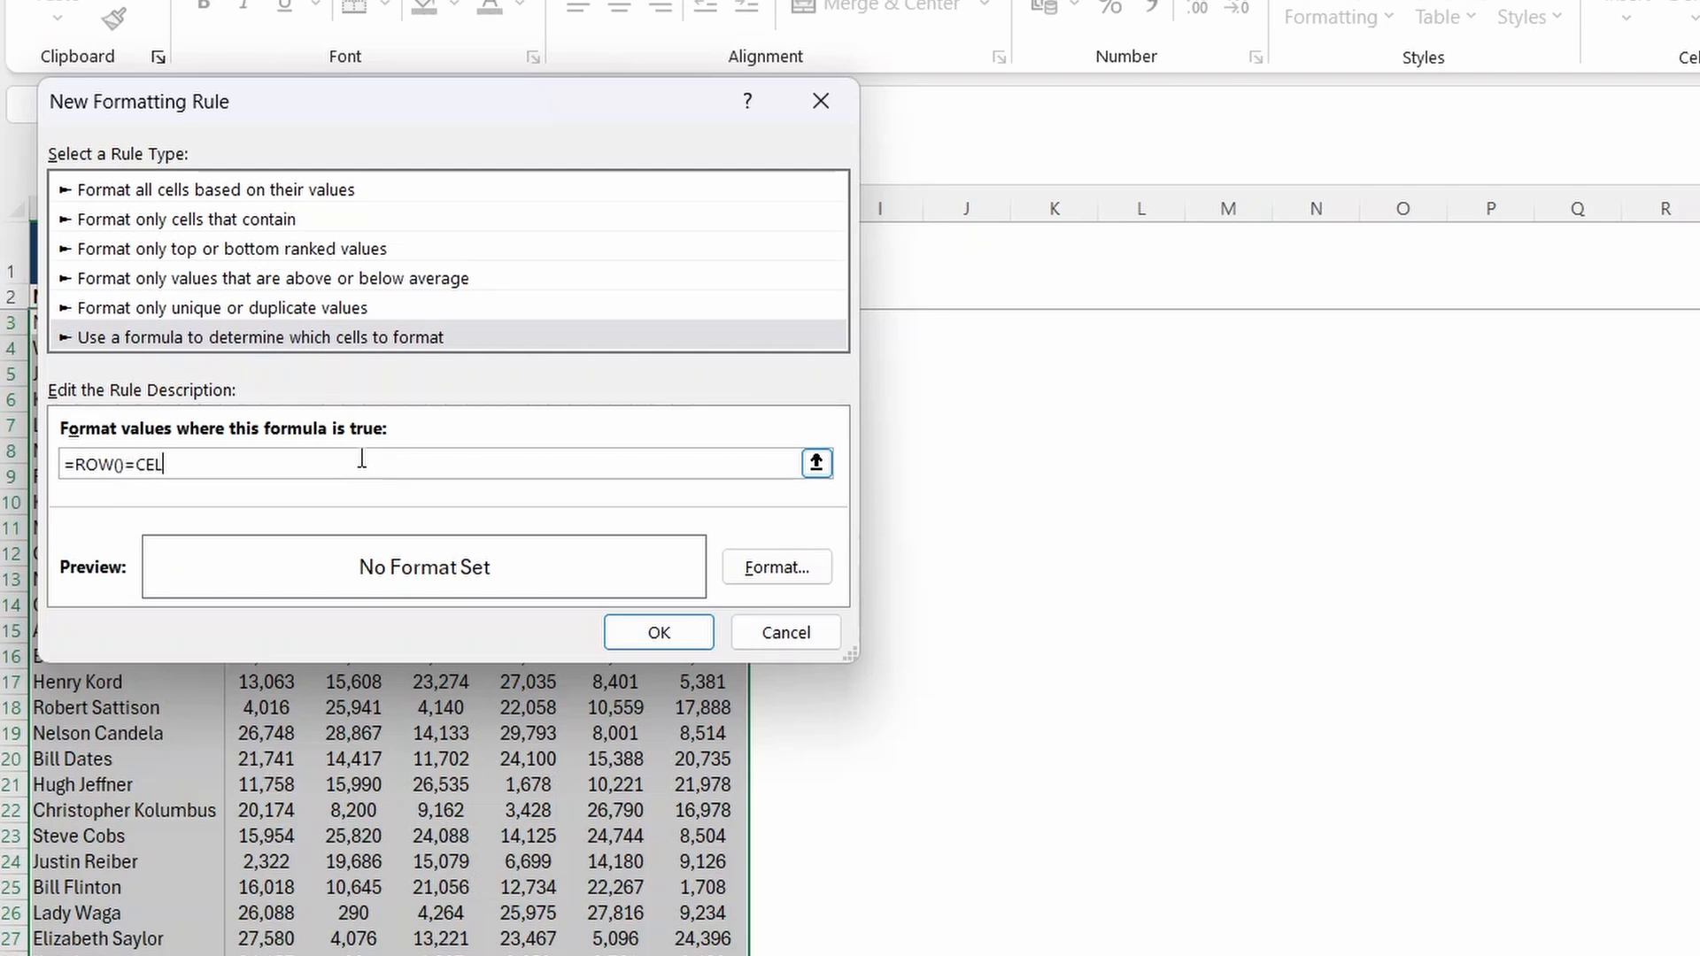
type("L(\"row")
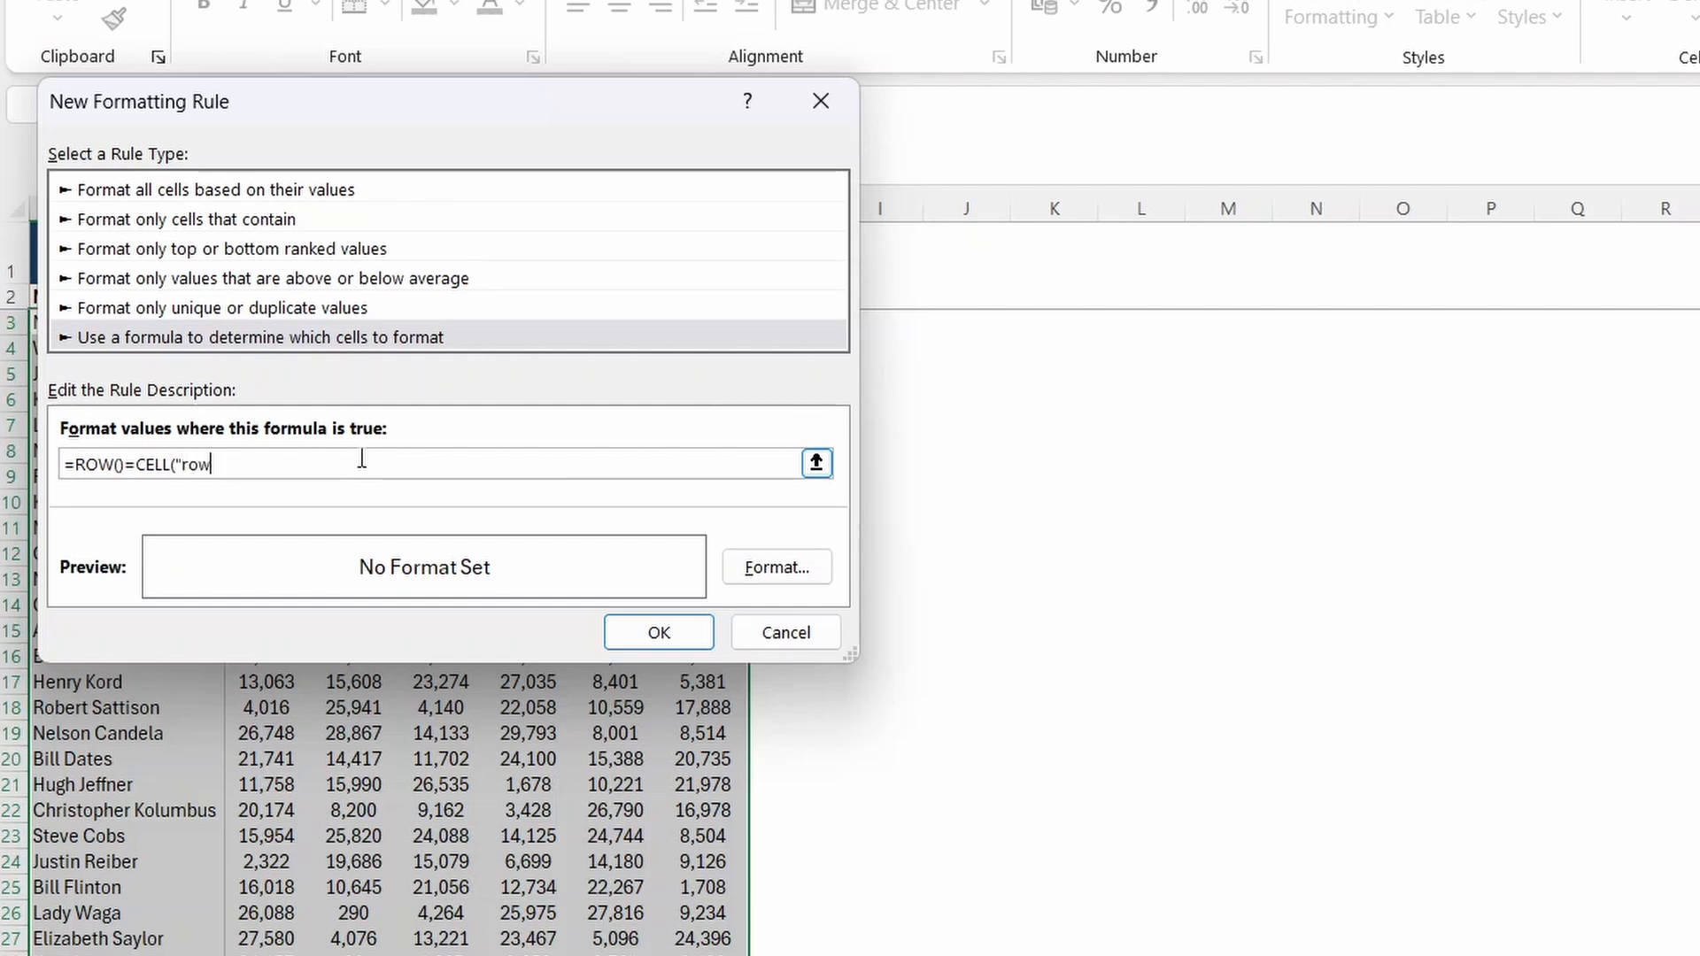
type("\"")
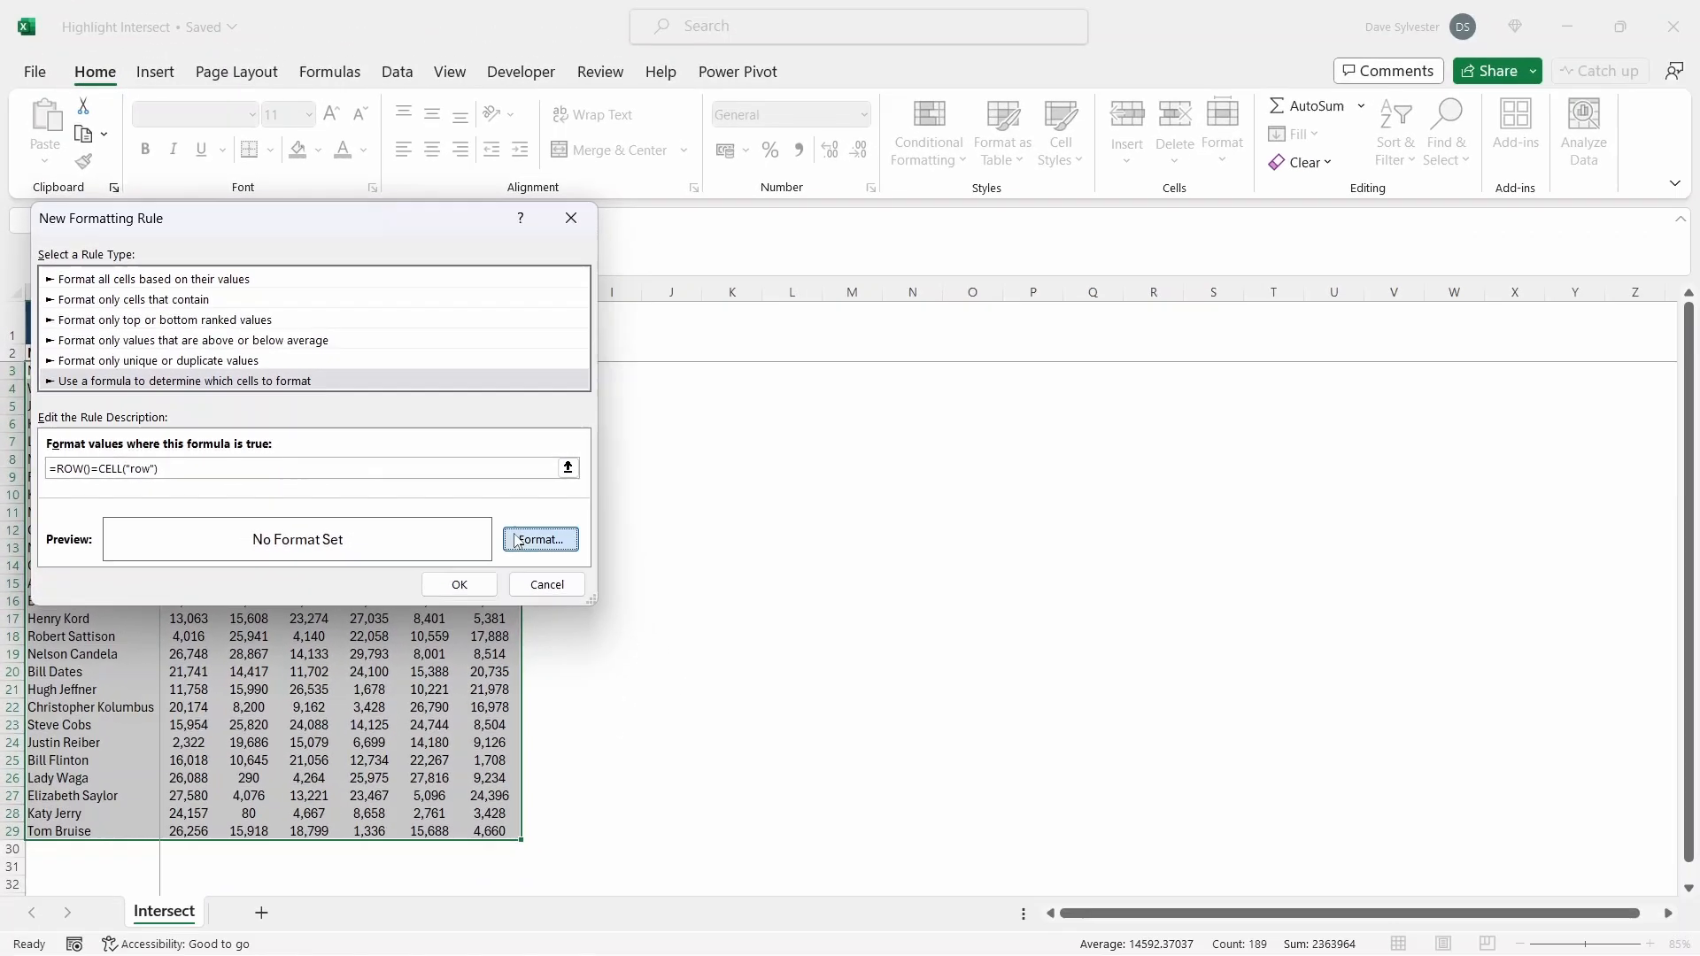
Step: Give the formatting rule a light orange fill and apply the rule to the sales data
left_click(776, 567)
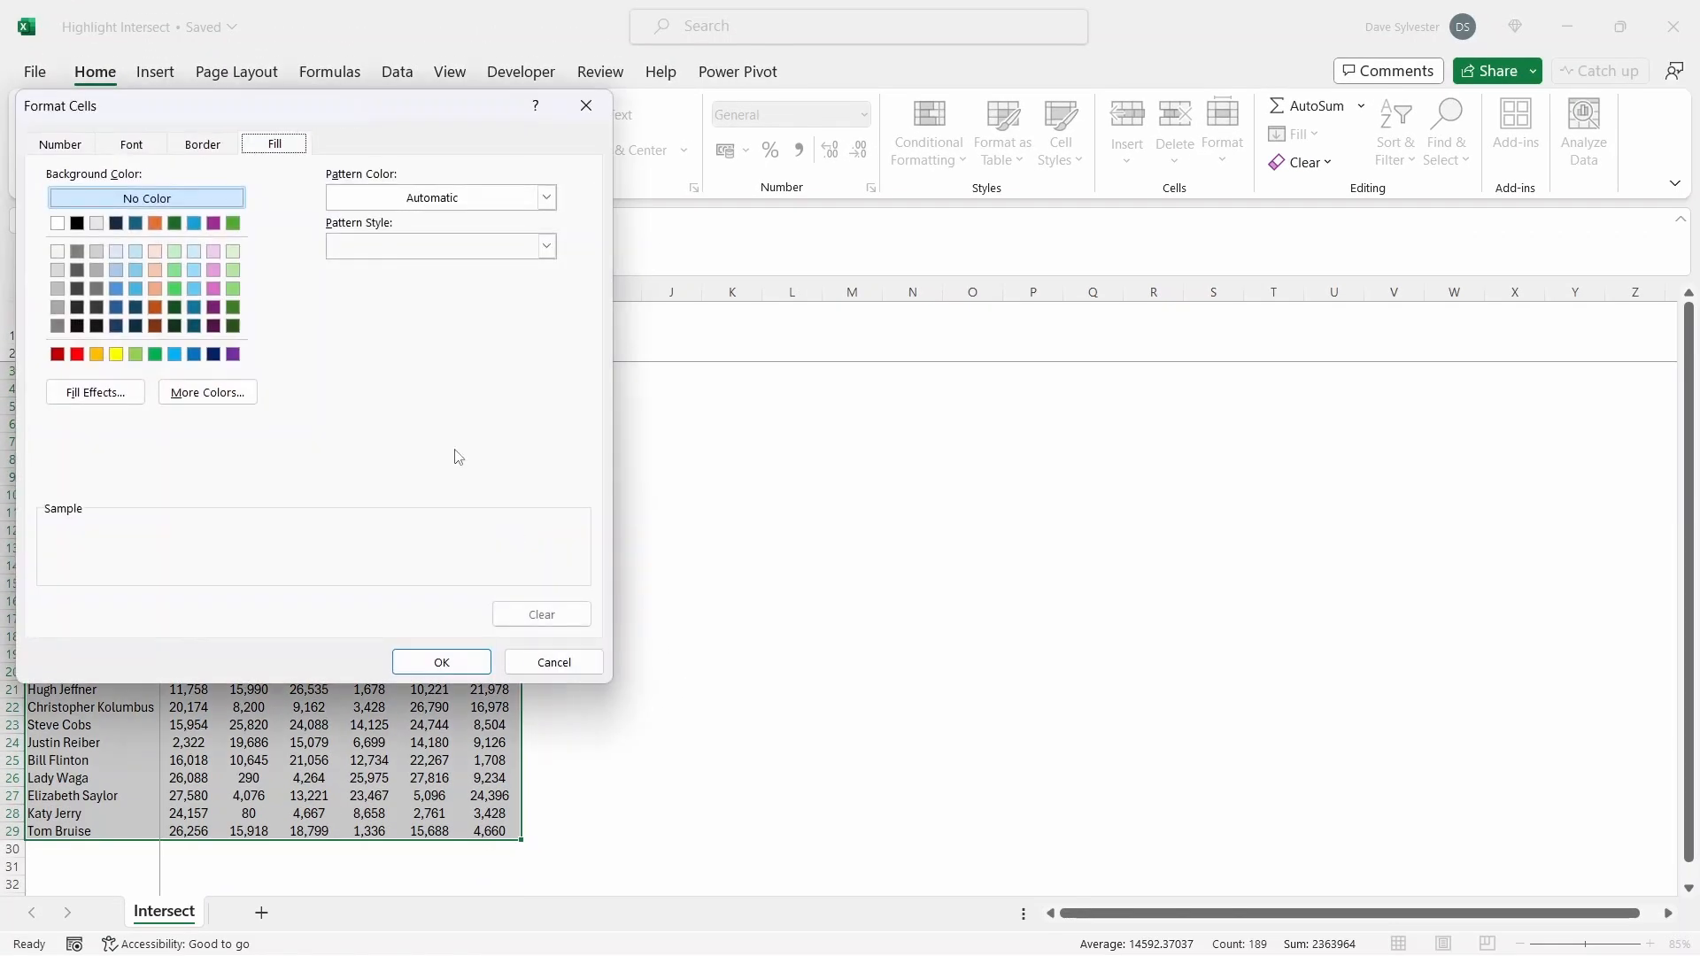
left_click(156, 270)
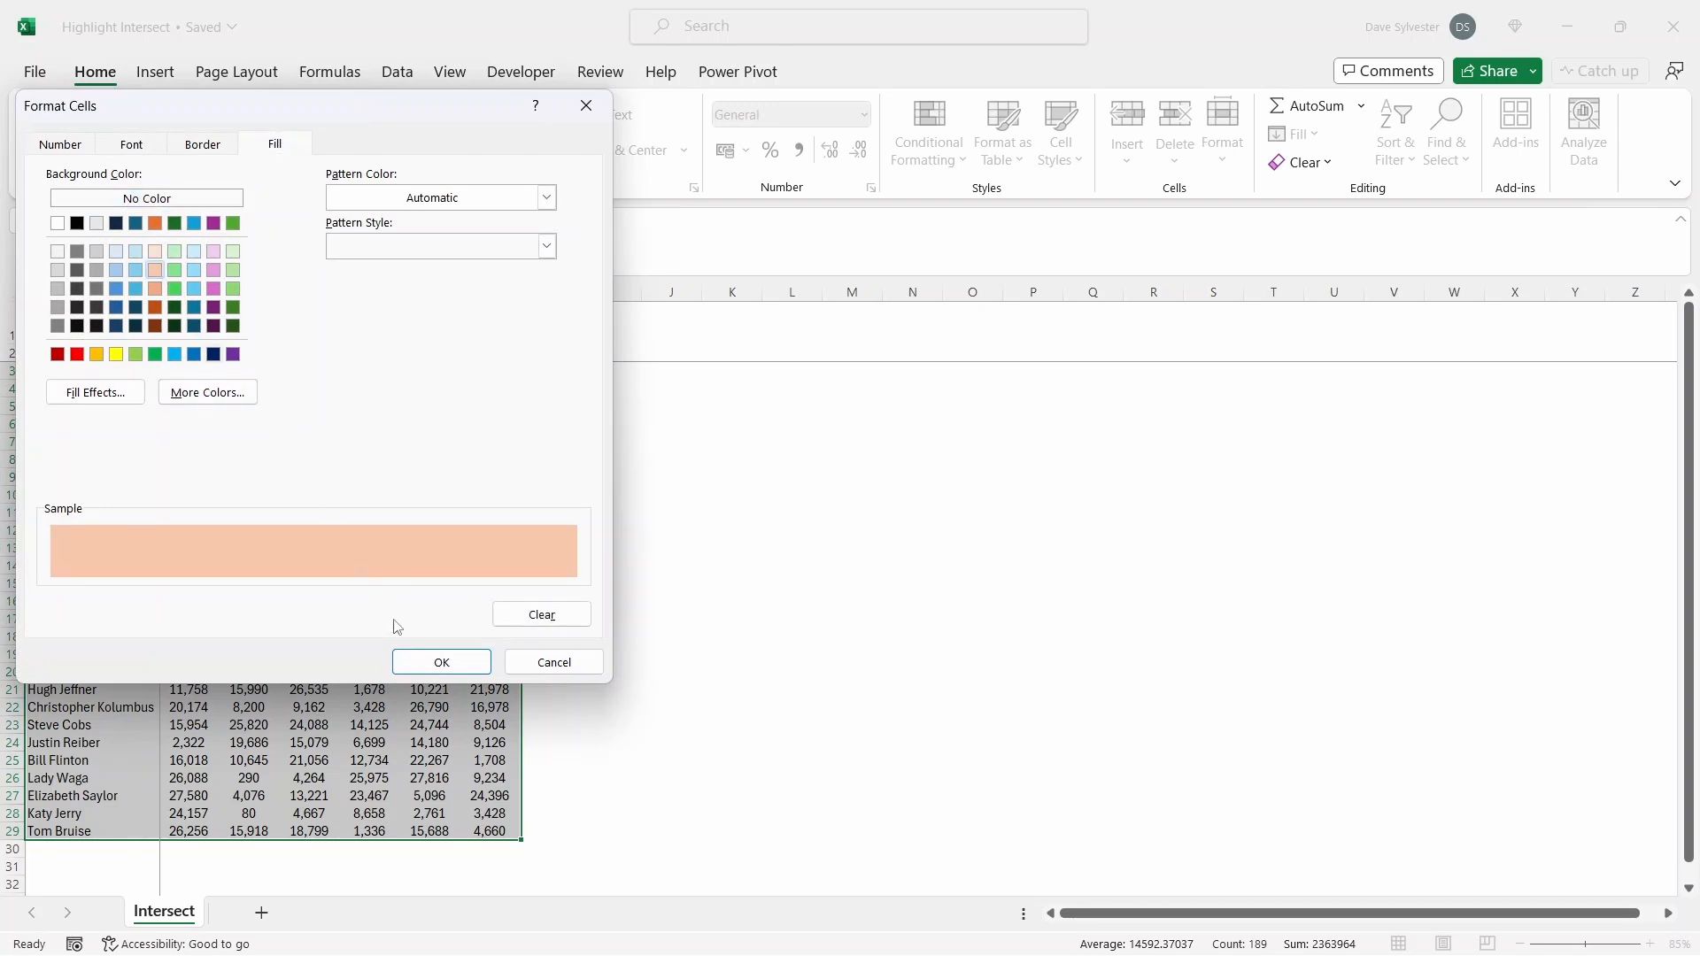
left_click(436, 655)
left_click(458, 584)
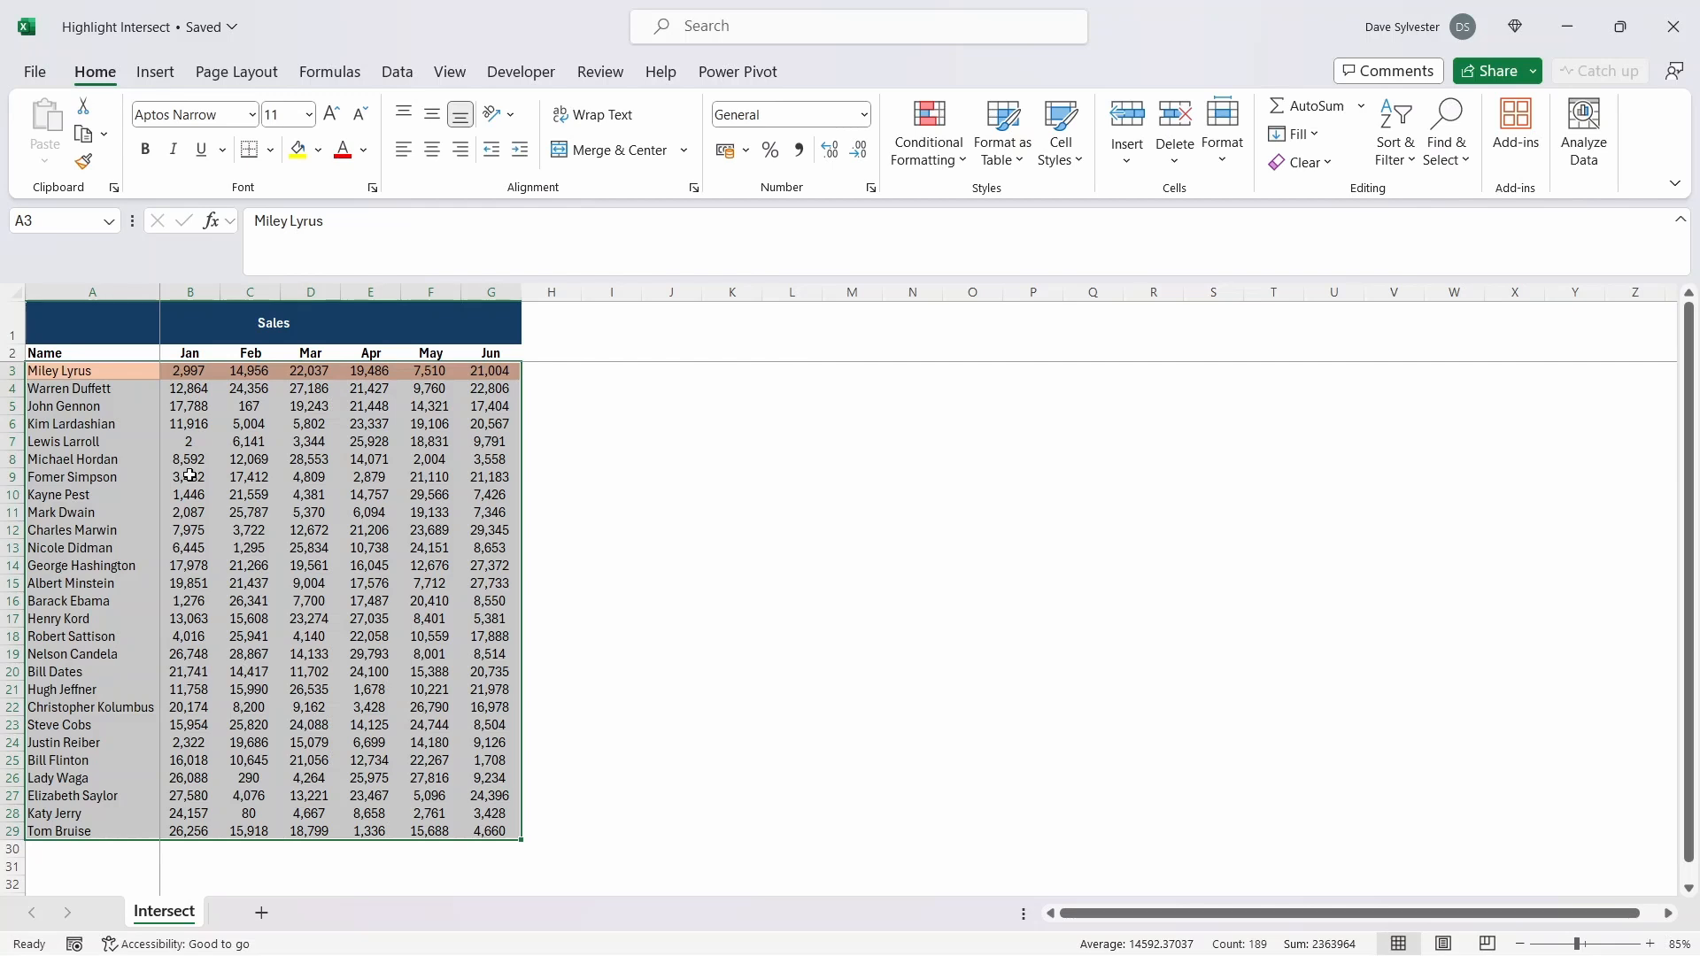
Step: Test the row highlight by recalculating the sheet with cell B9 selected and by setting cell B12 to 1
left_click(189, 476)
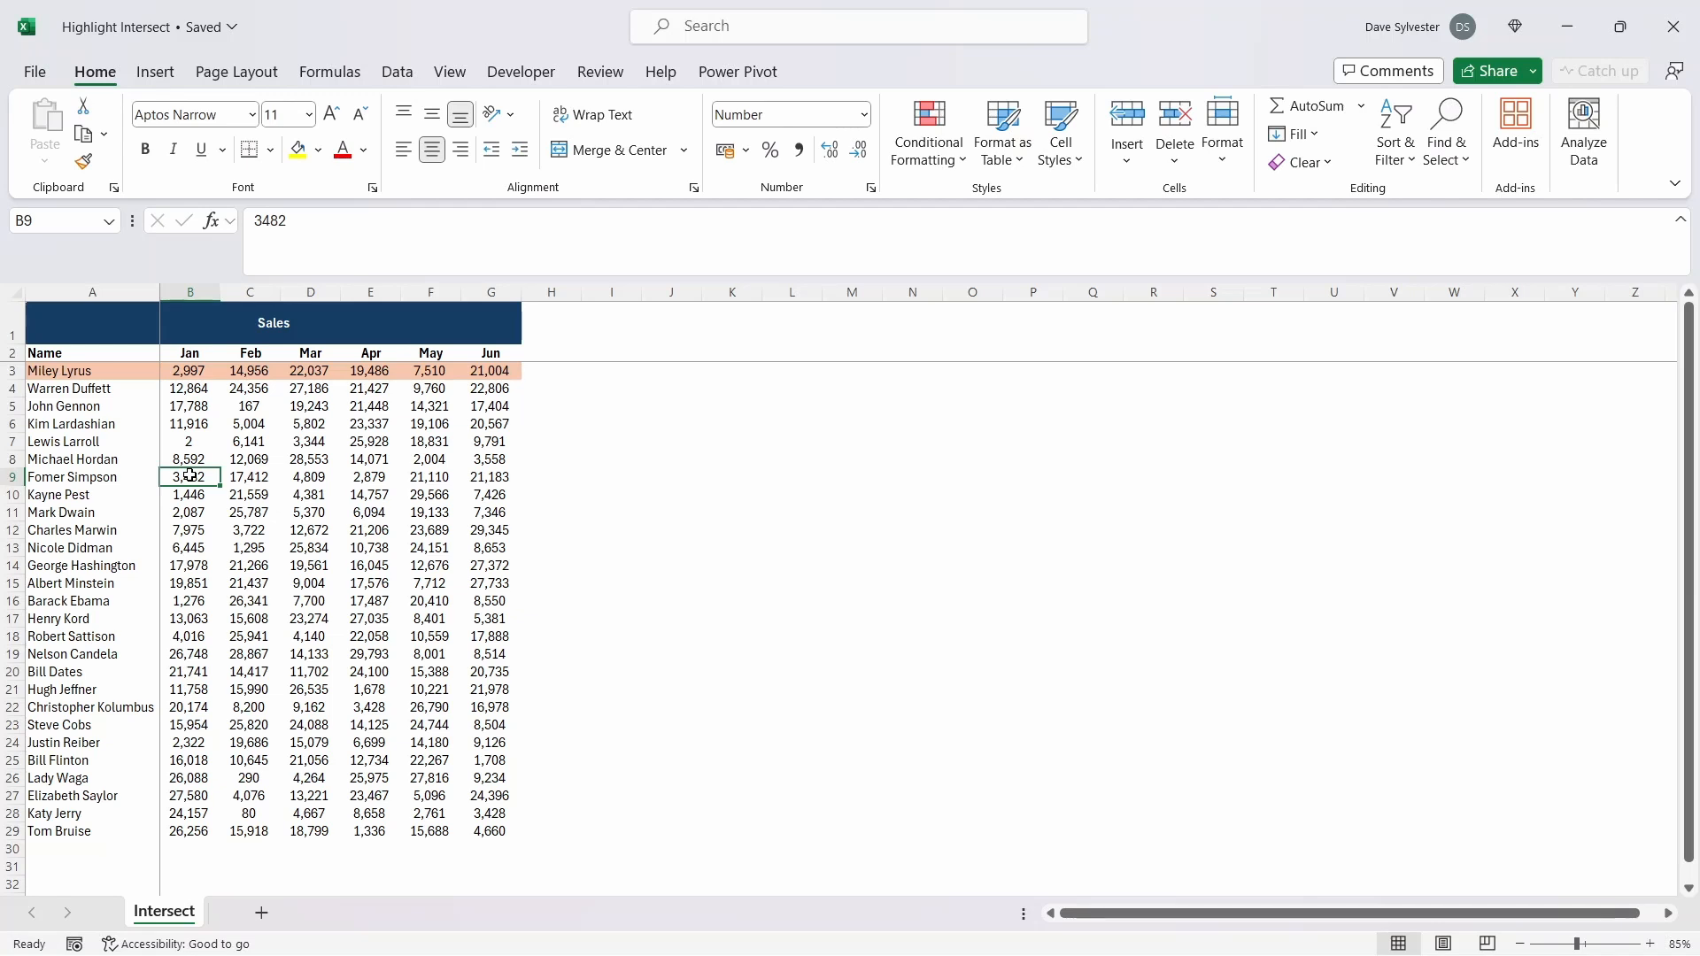
key("F9")
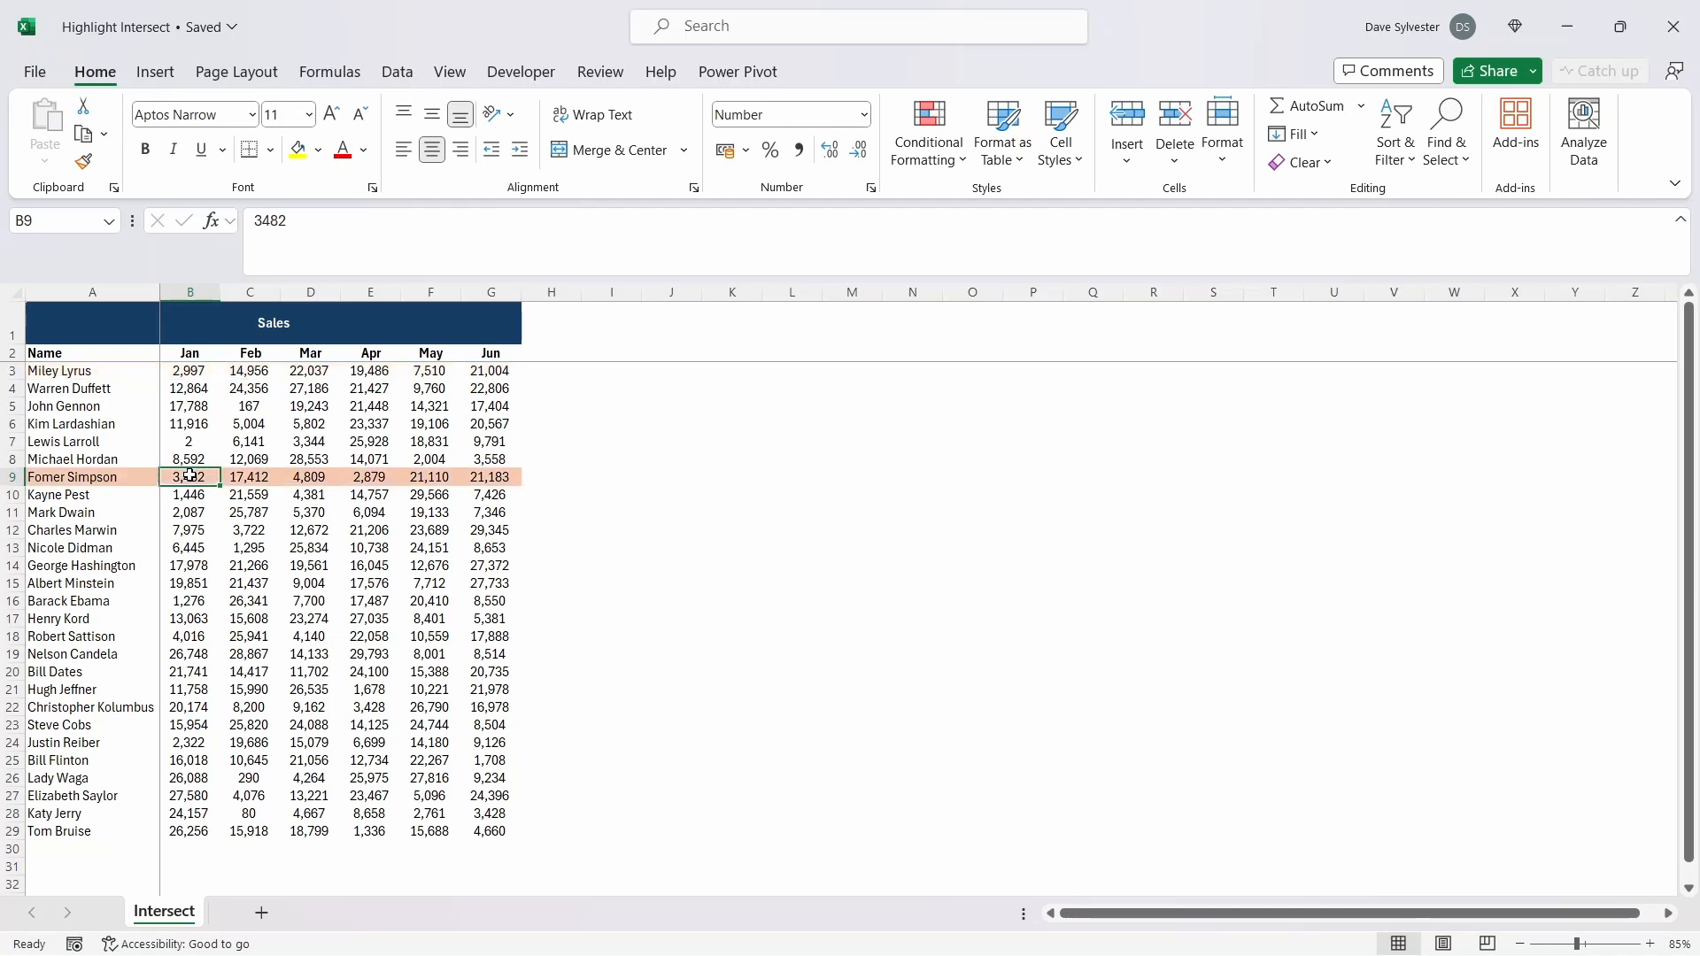
left_click(193, 526)
key("Delete")
key("Return")
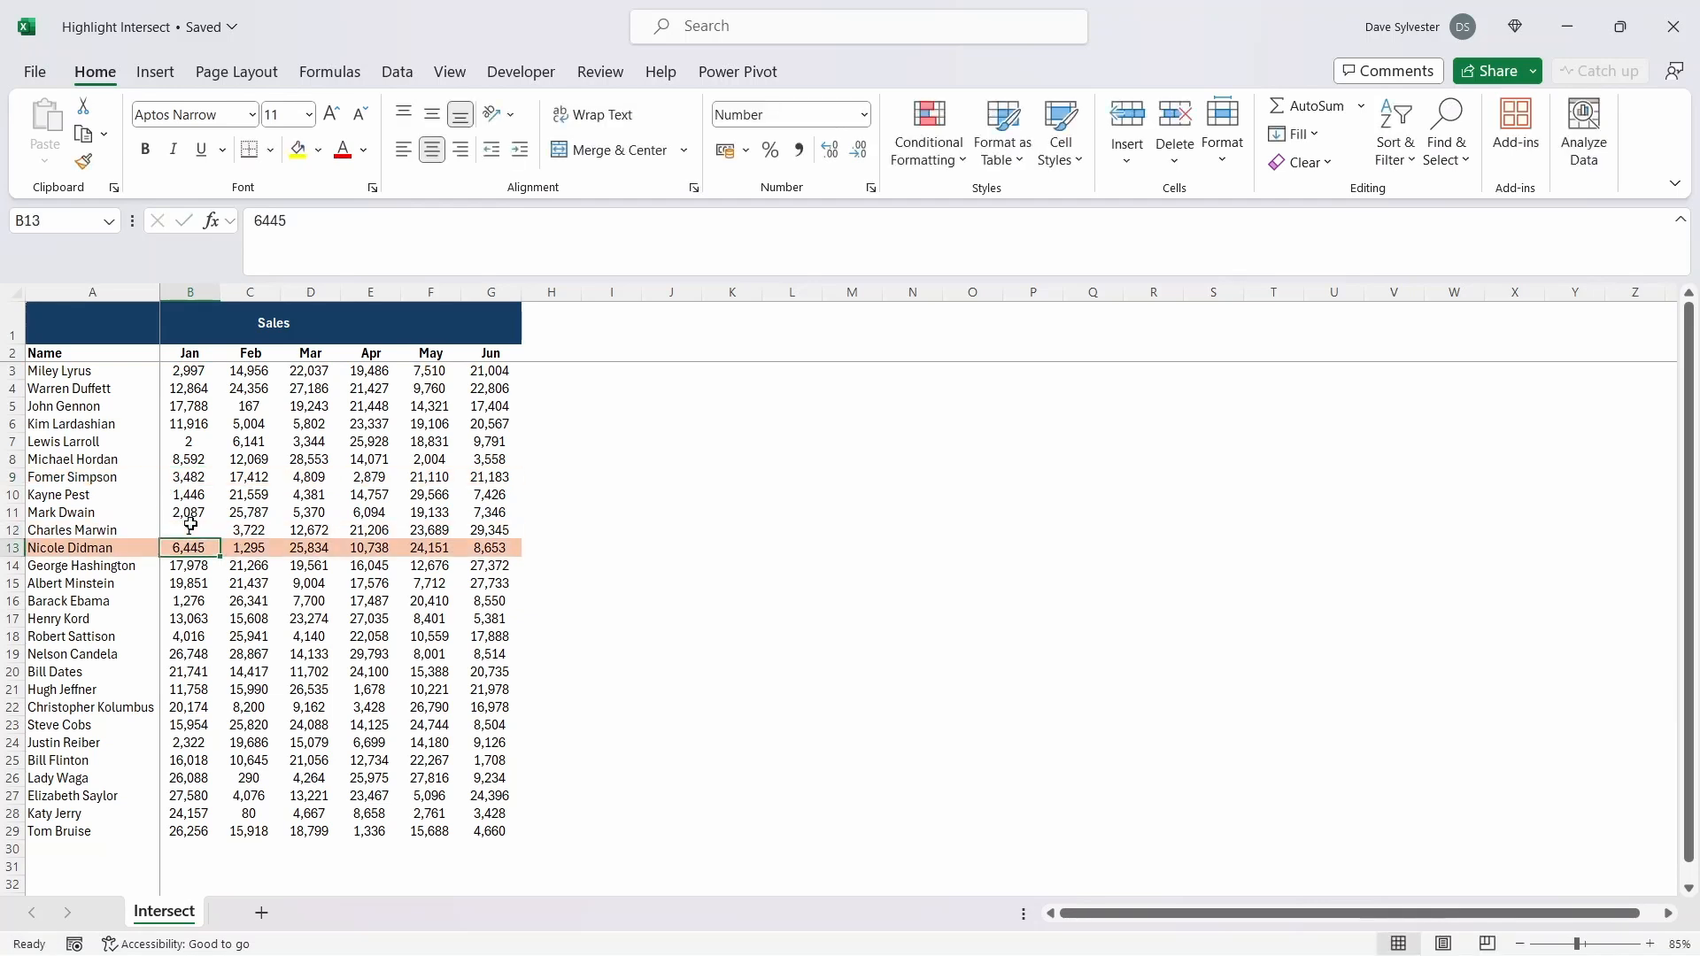
left_click(225, 457)
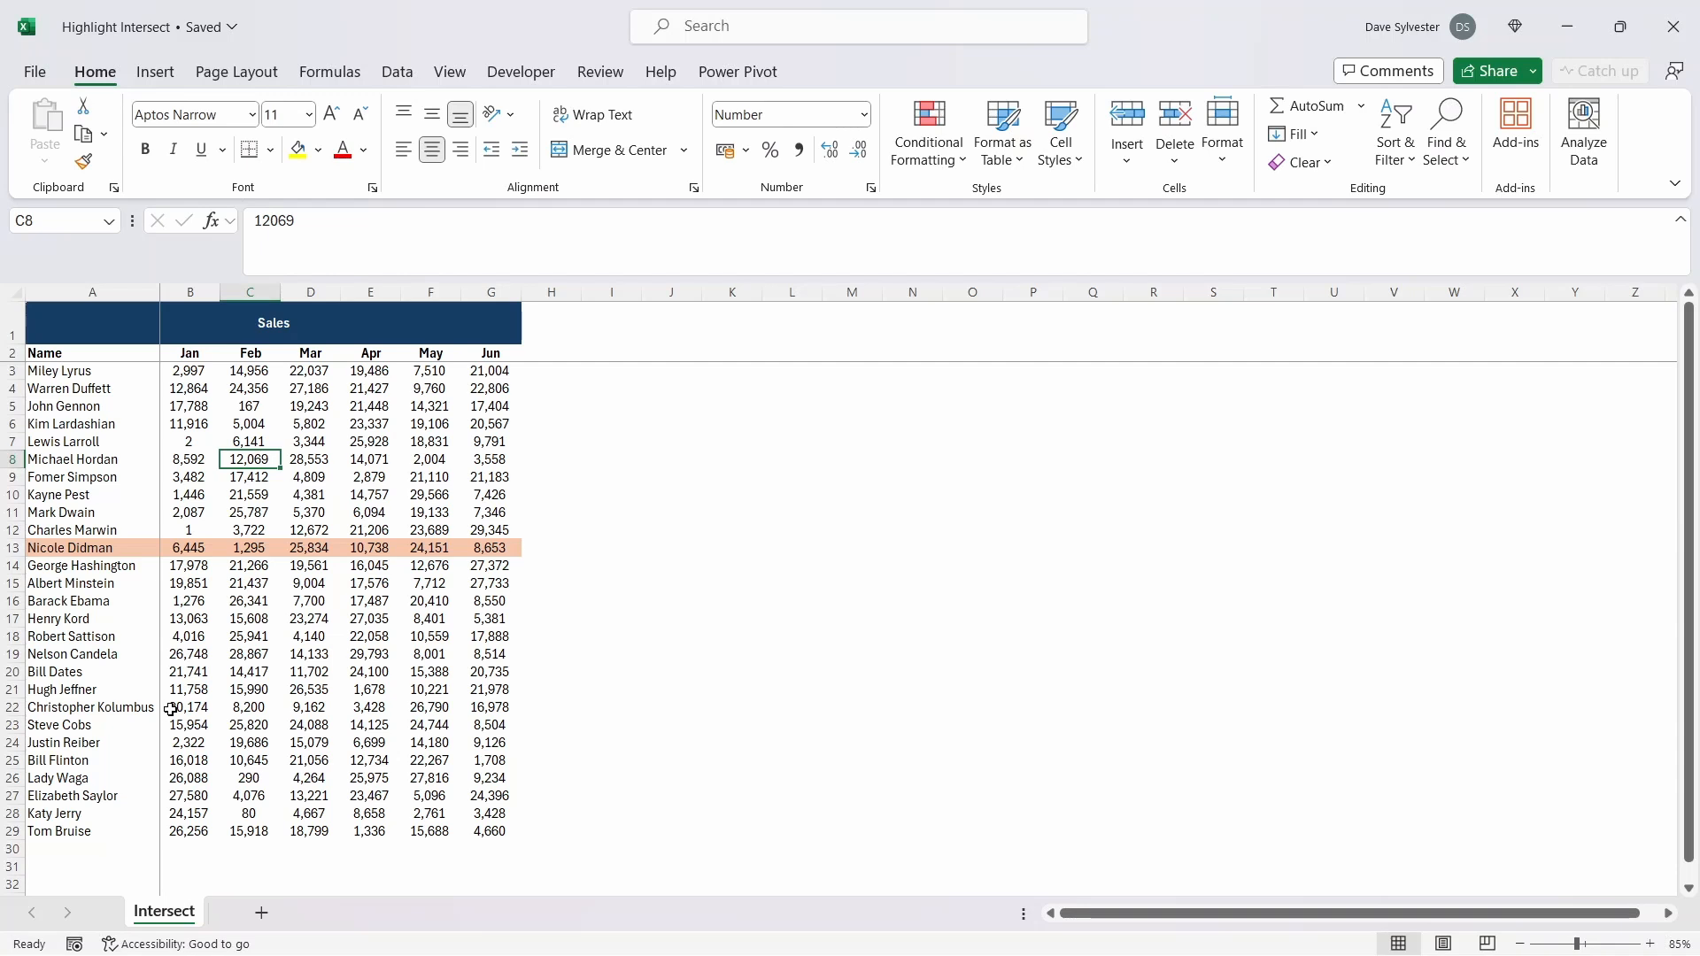
Step: Create a Worksheet_SelectionChange event procedure in the VBA code of Sheet1 (Intersect)
key("alt+F11")
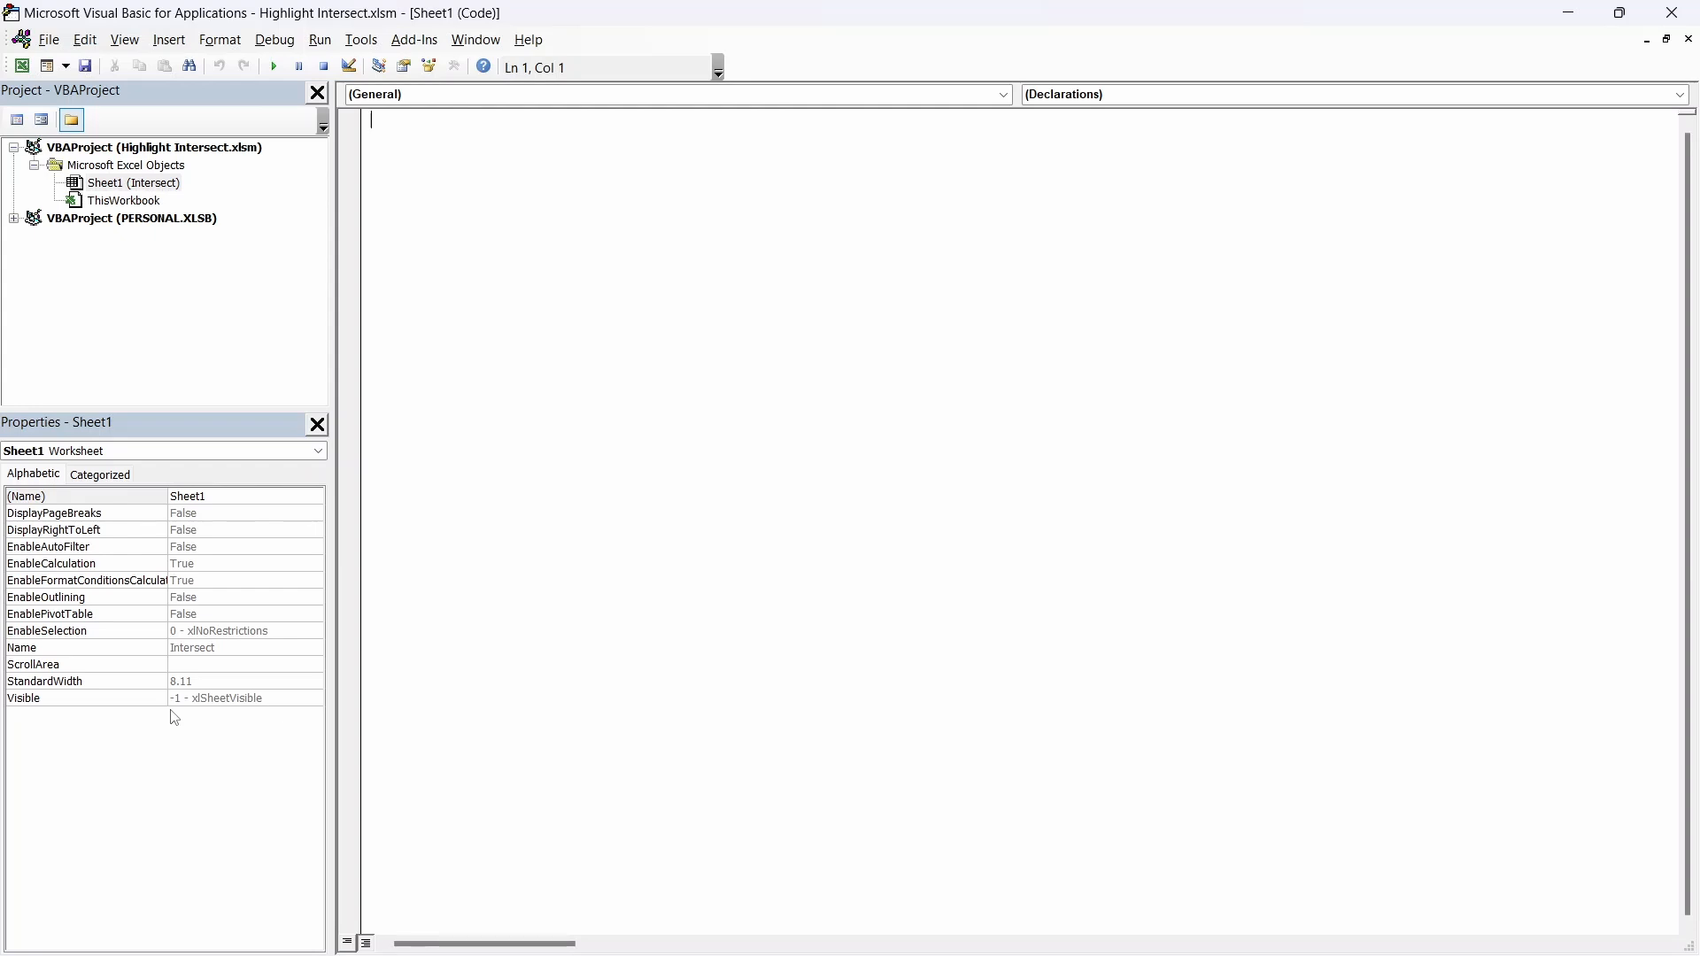
double_click(132, 184)
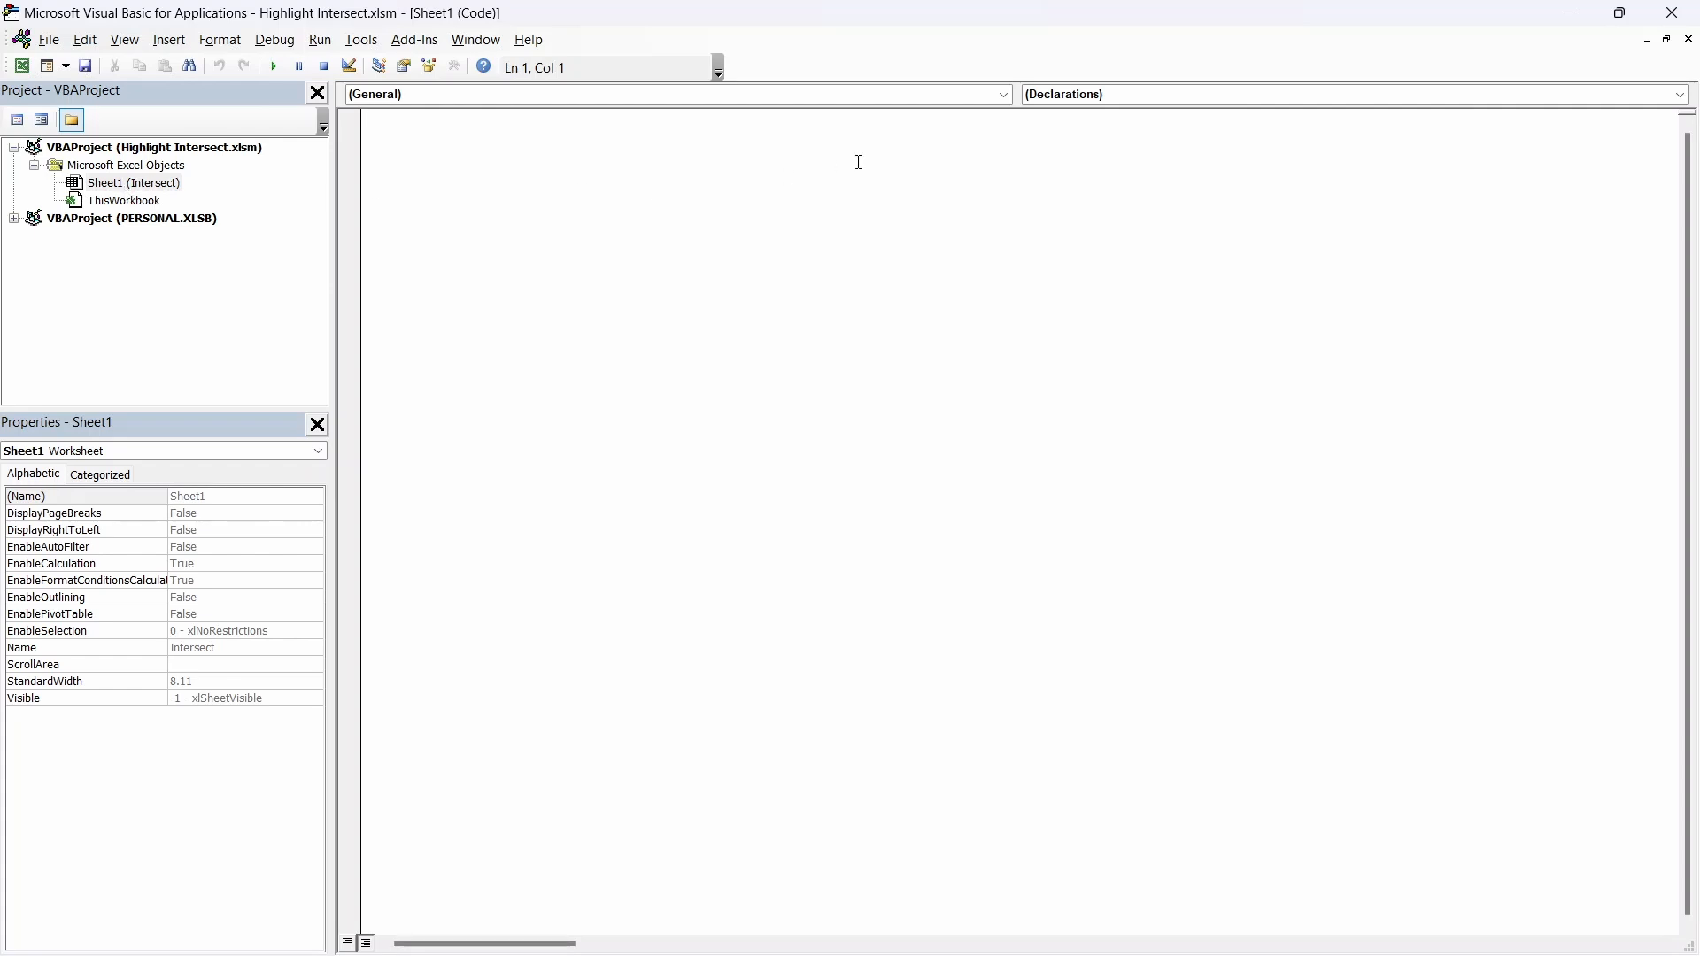
left_click(1004, 94)
left_click(908, 129)
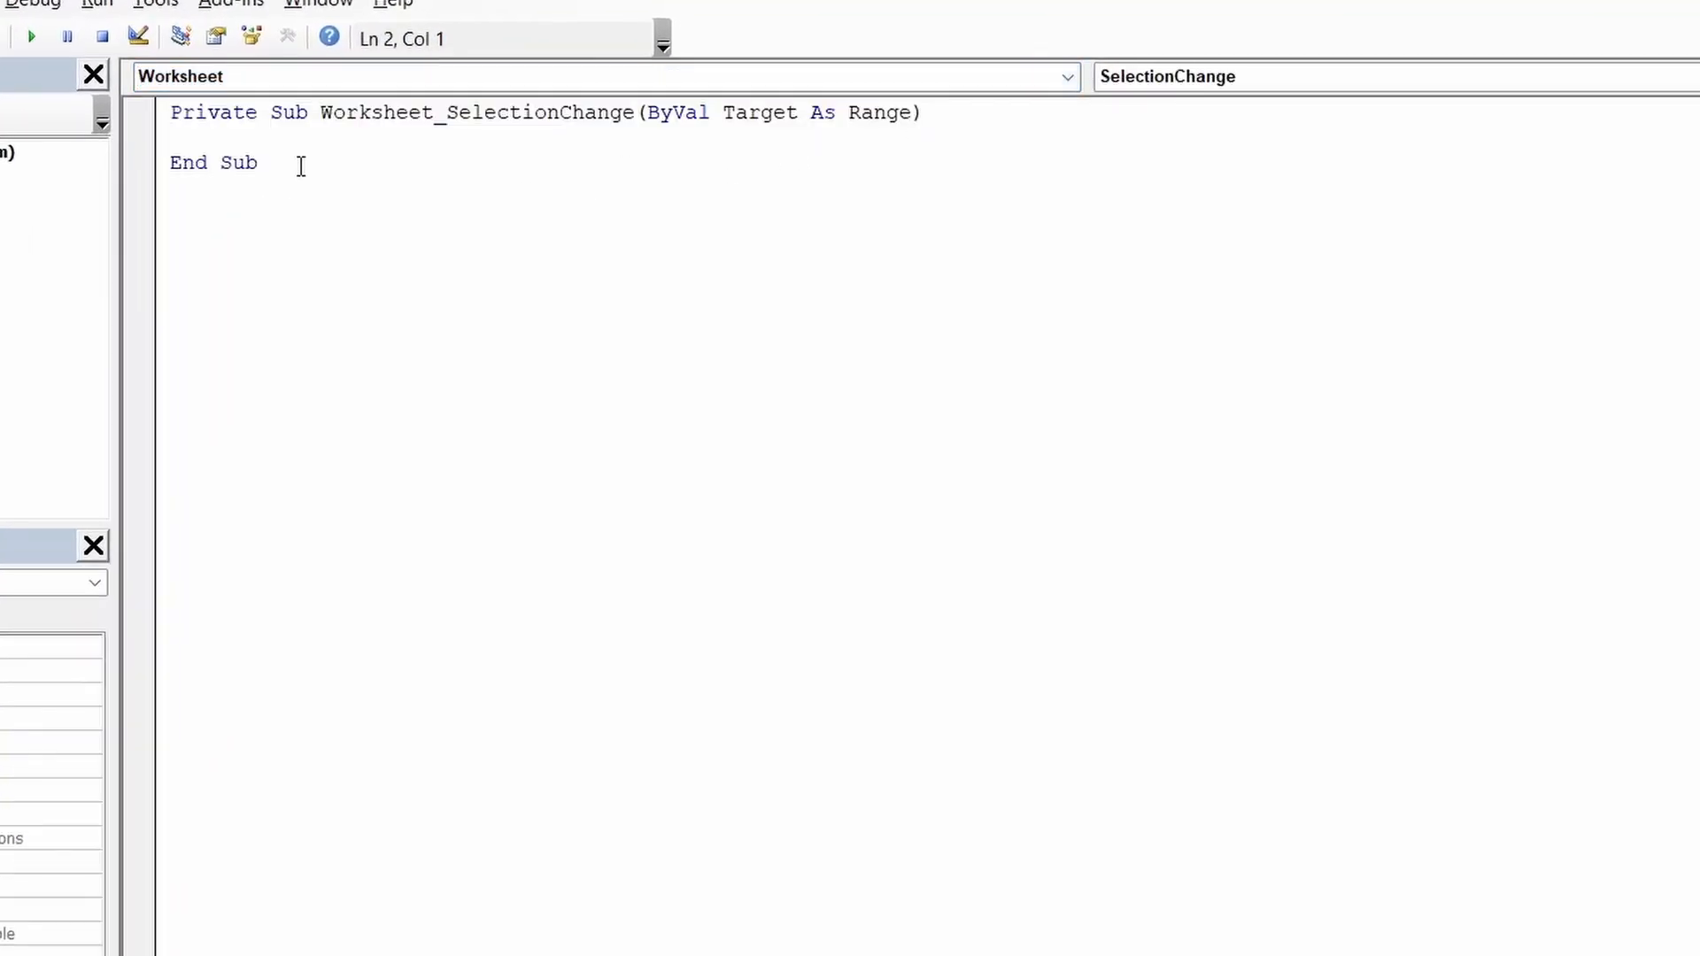
Step: Add Application.Calculate to the event procedure and test the row highlight by selecting cell D6 in the worksheet
type("Application.")
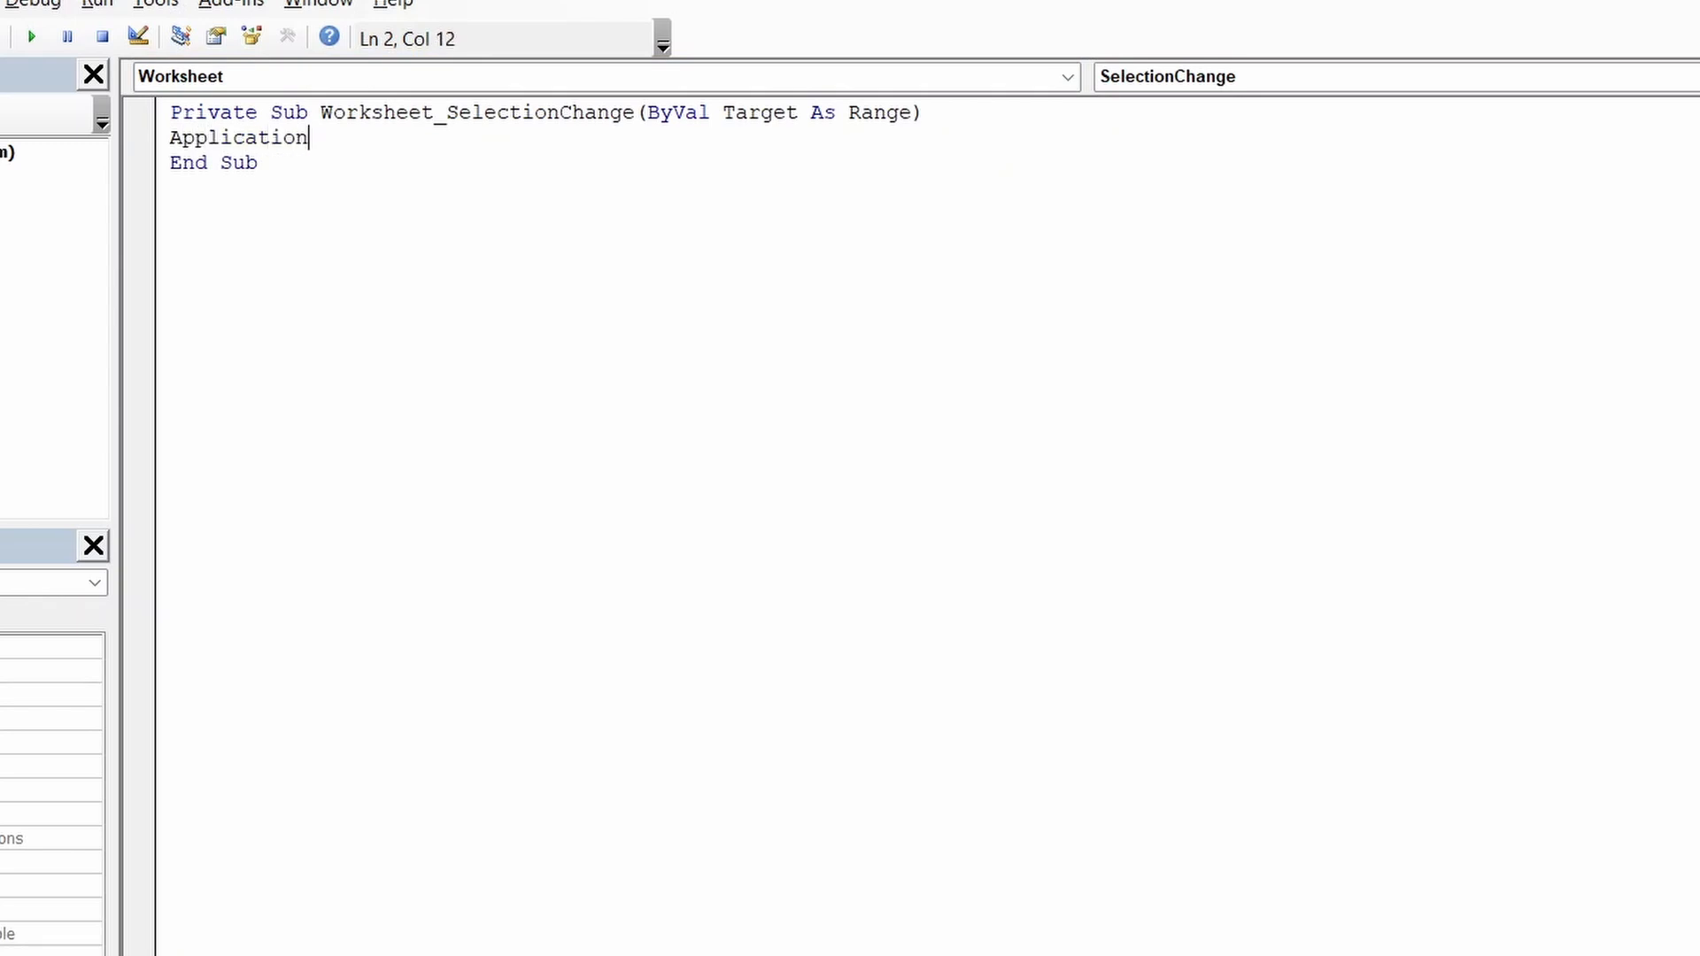
type("Ca")
key("Tab")
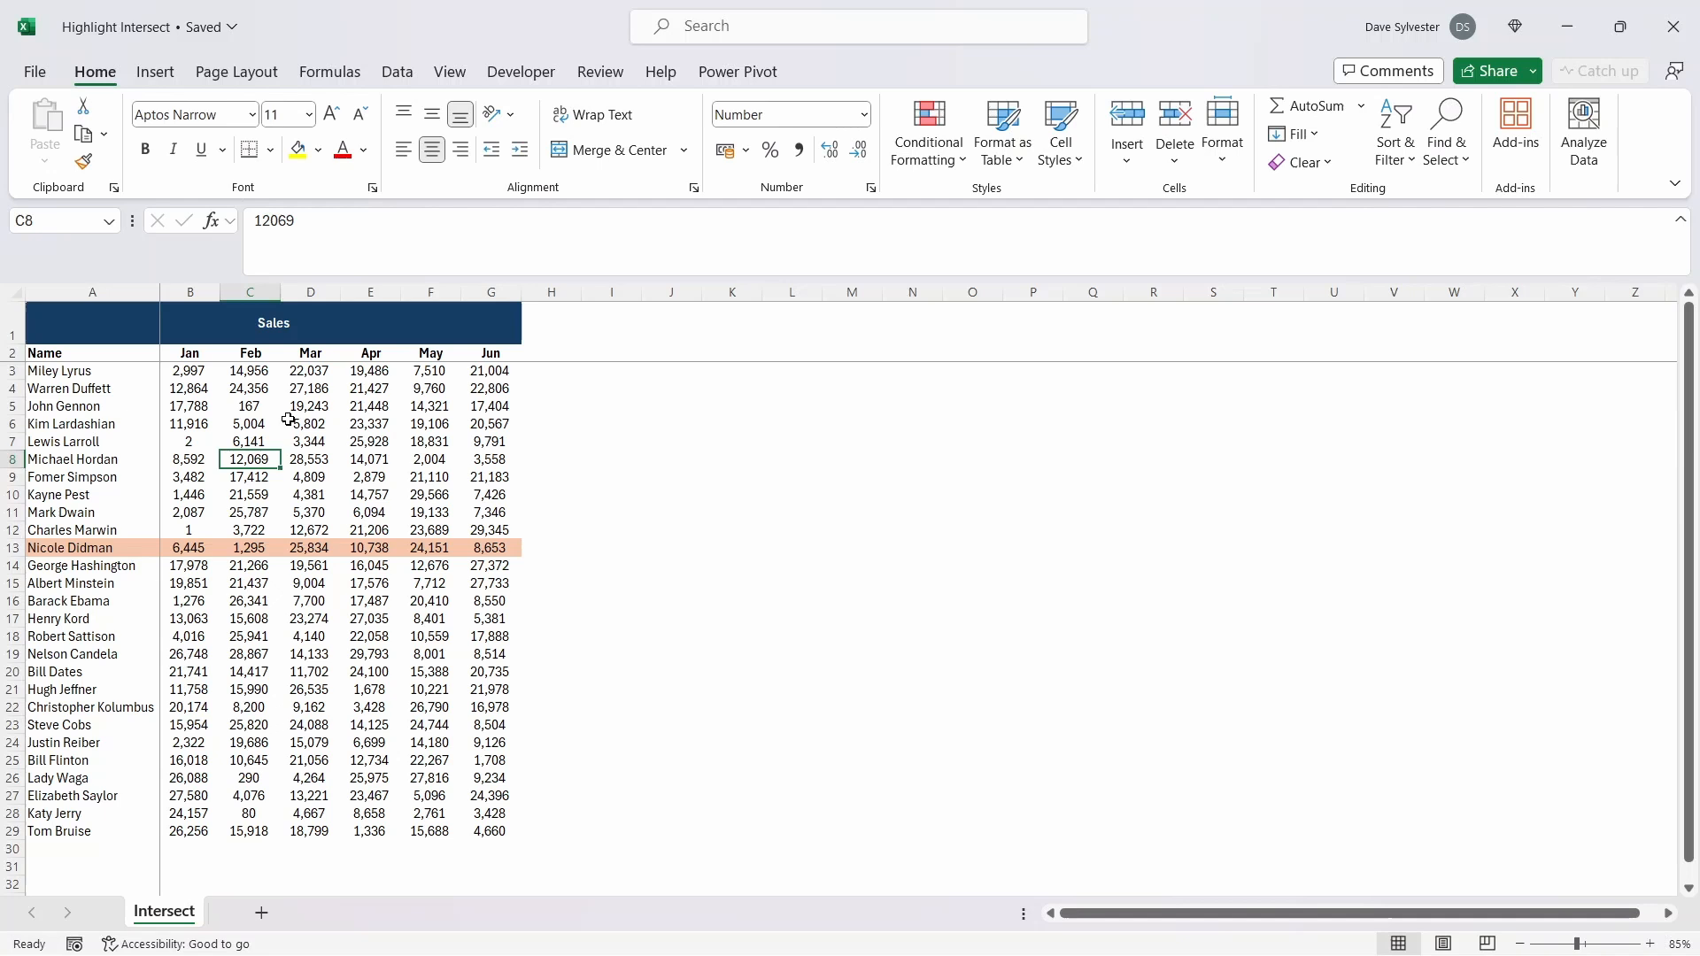
left_click(287, 425)
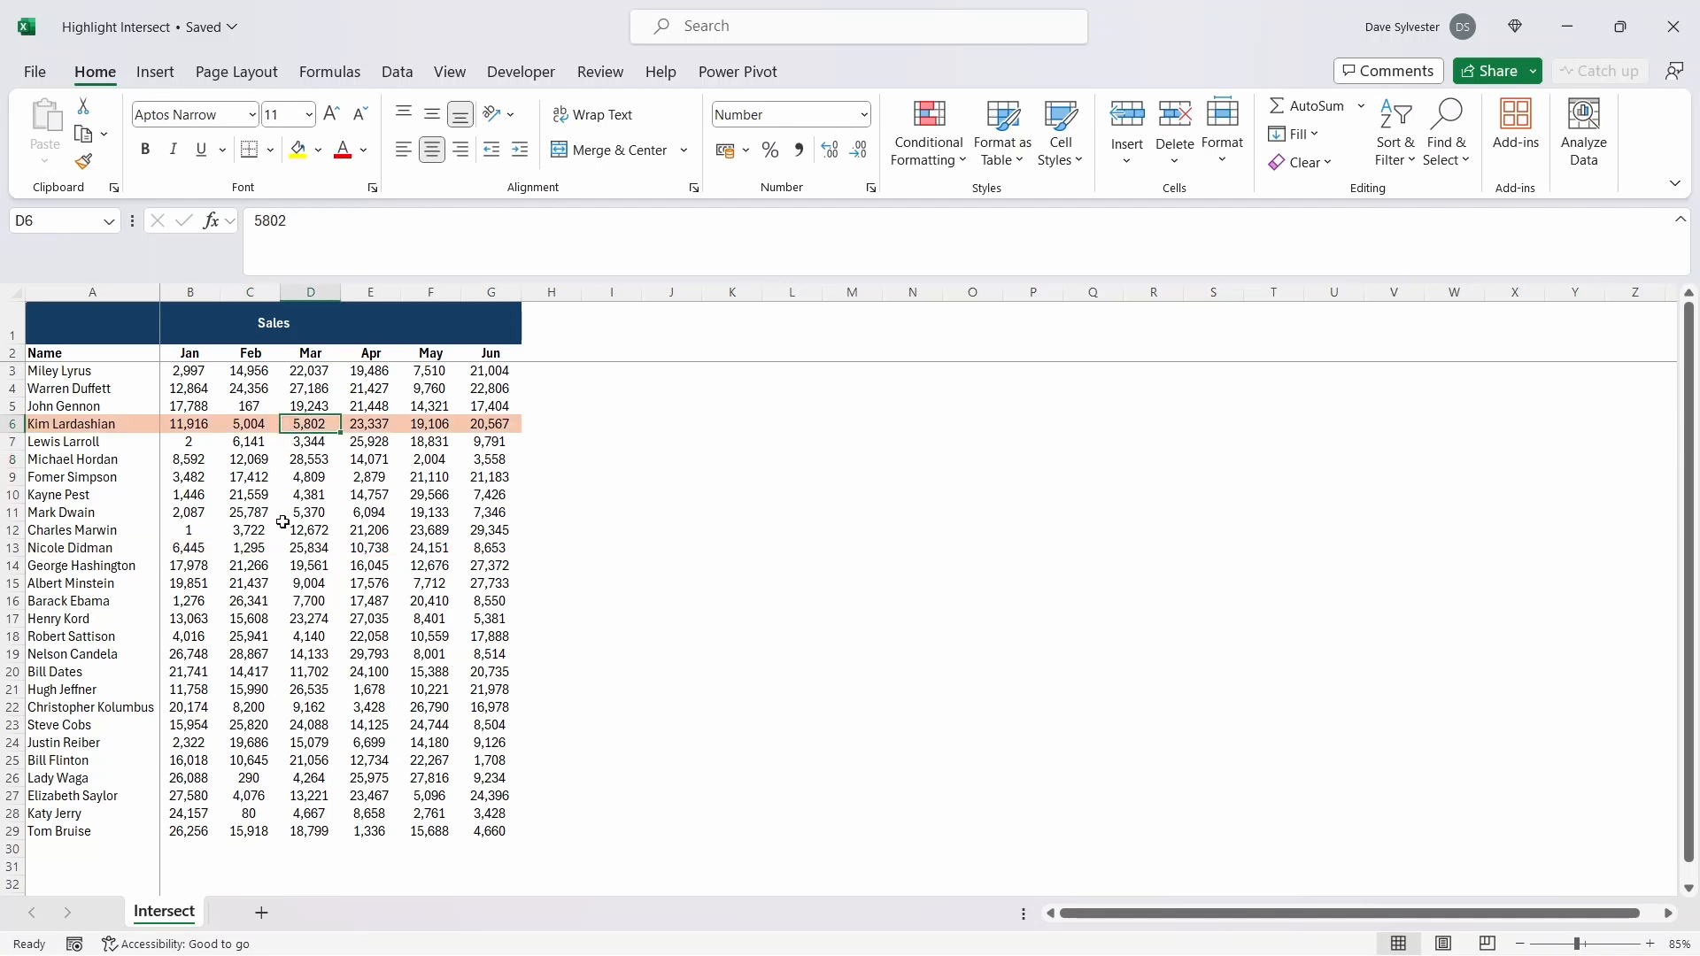
Step: Test the automatic row highlight by selecting cells C15 and B10 in the sales data
left_click(262, 581)
left_click(191, 494)
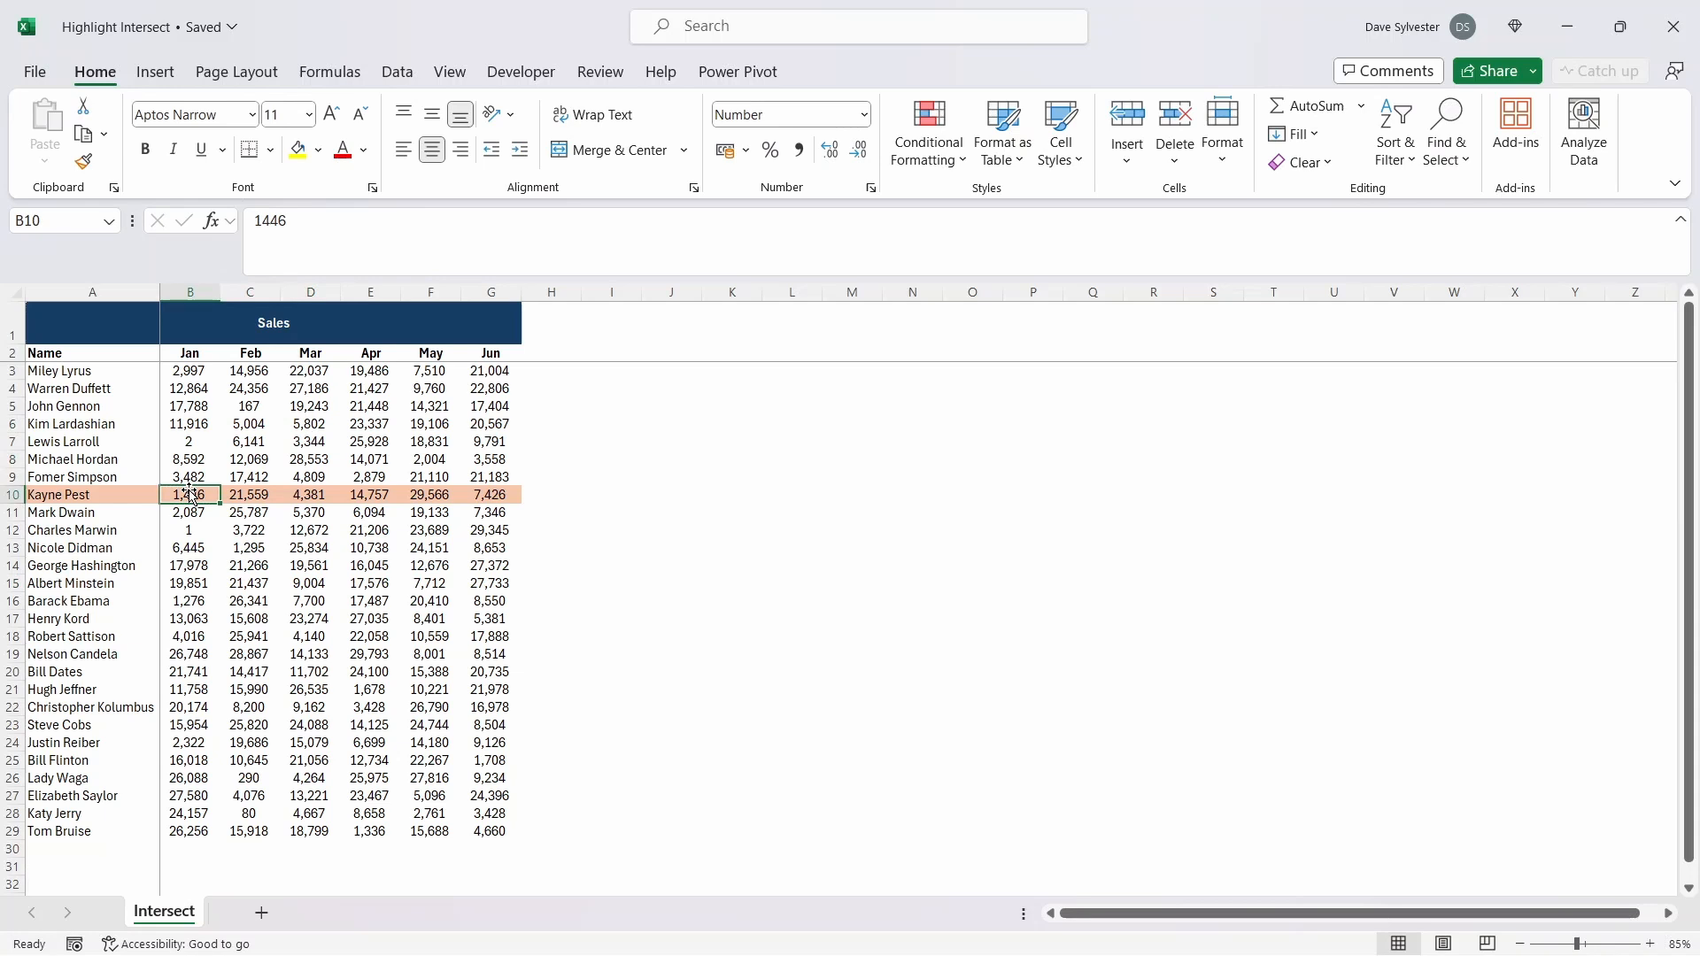
Step: Change the conditional formatting rule's formula to =COLUMN()=CELL("col") and apply it to the sales data
left_click(916, 165)
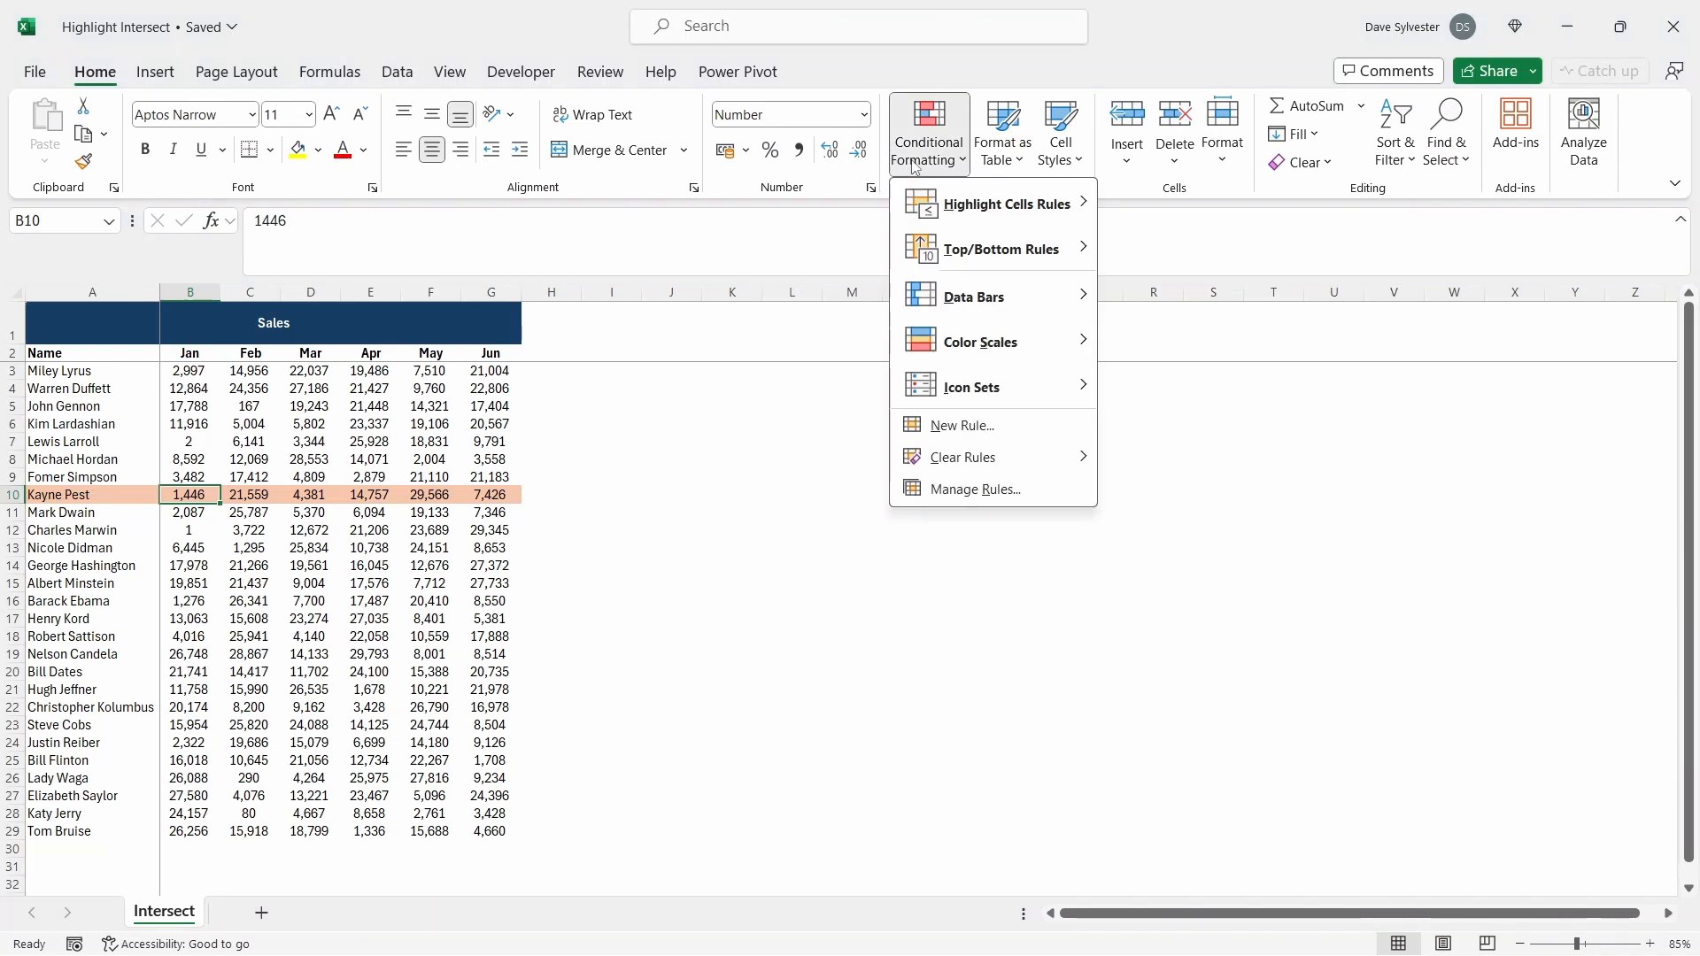
left_click(956, 491)
left_click(183, 384)
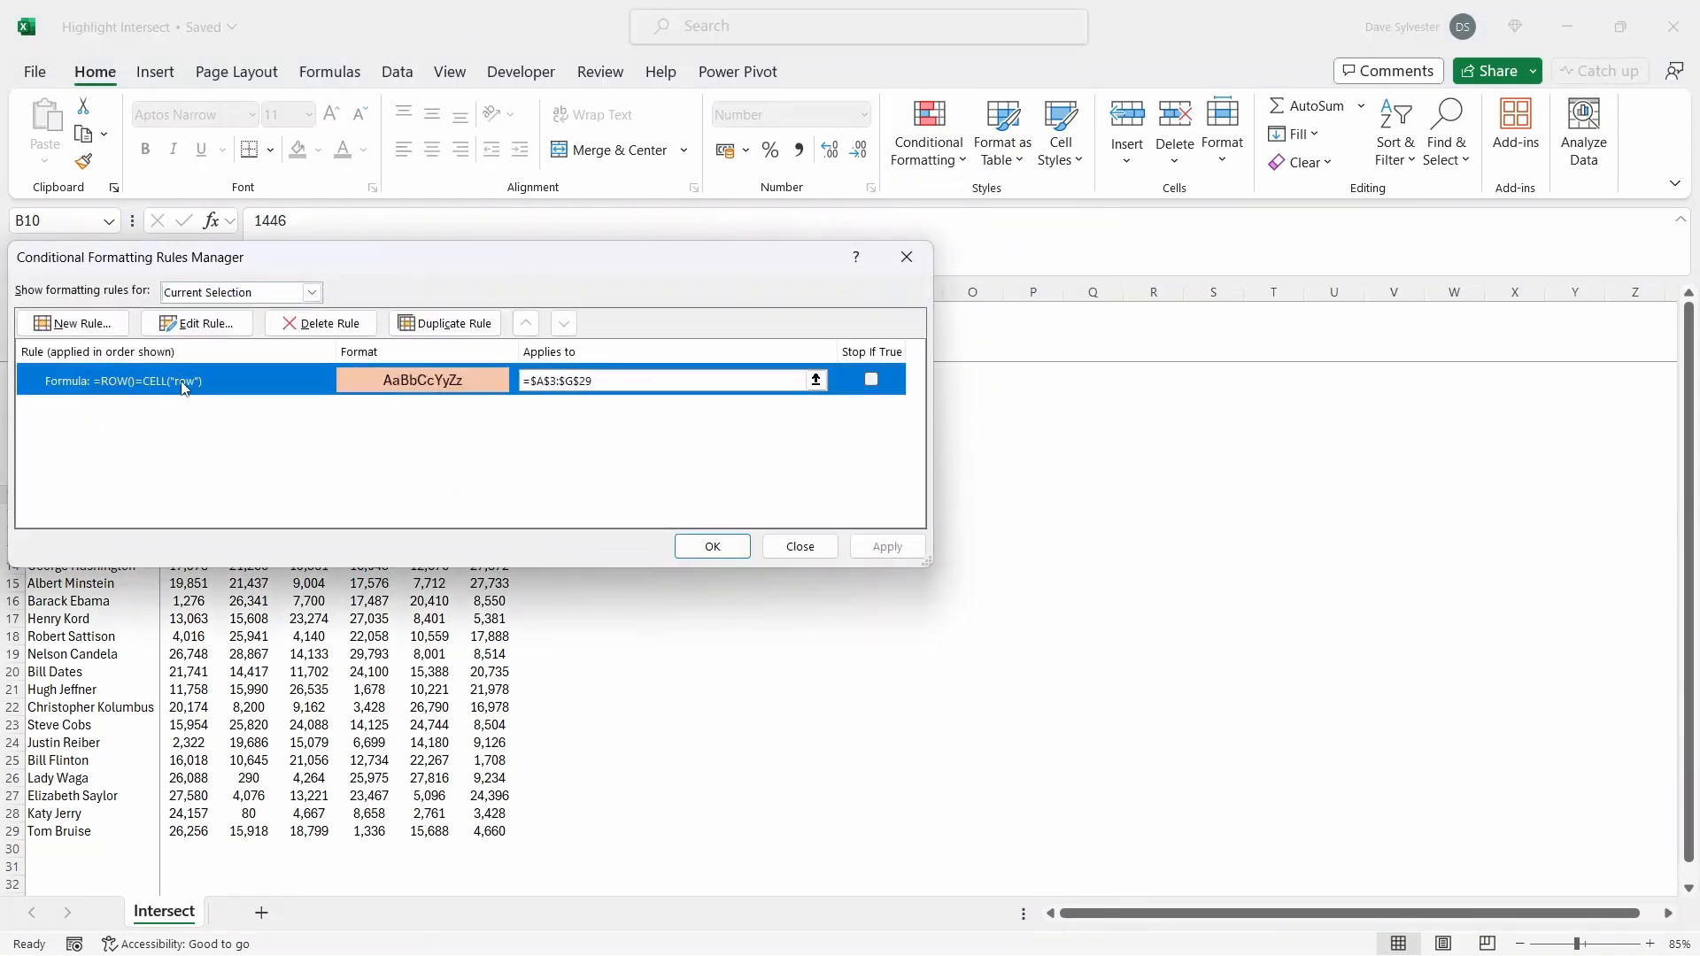
left_click(200, 324)
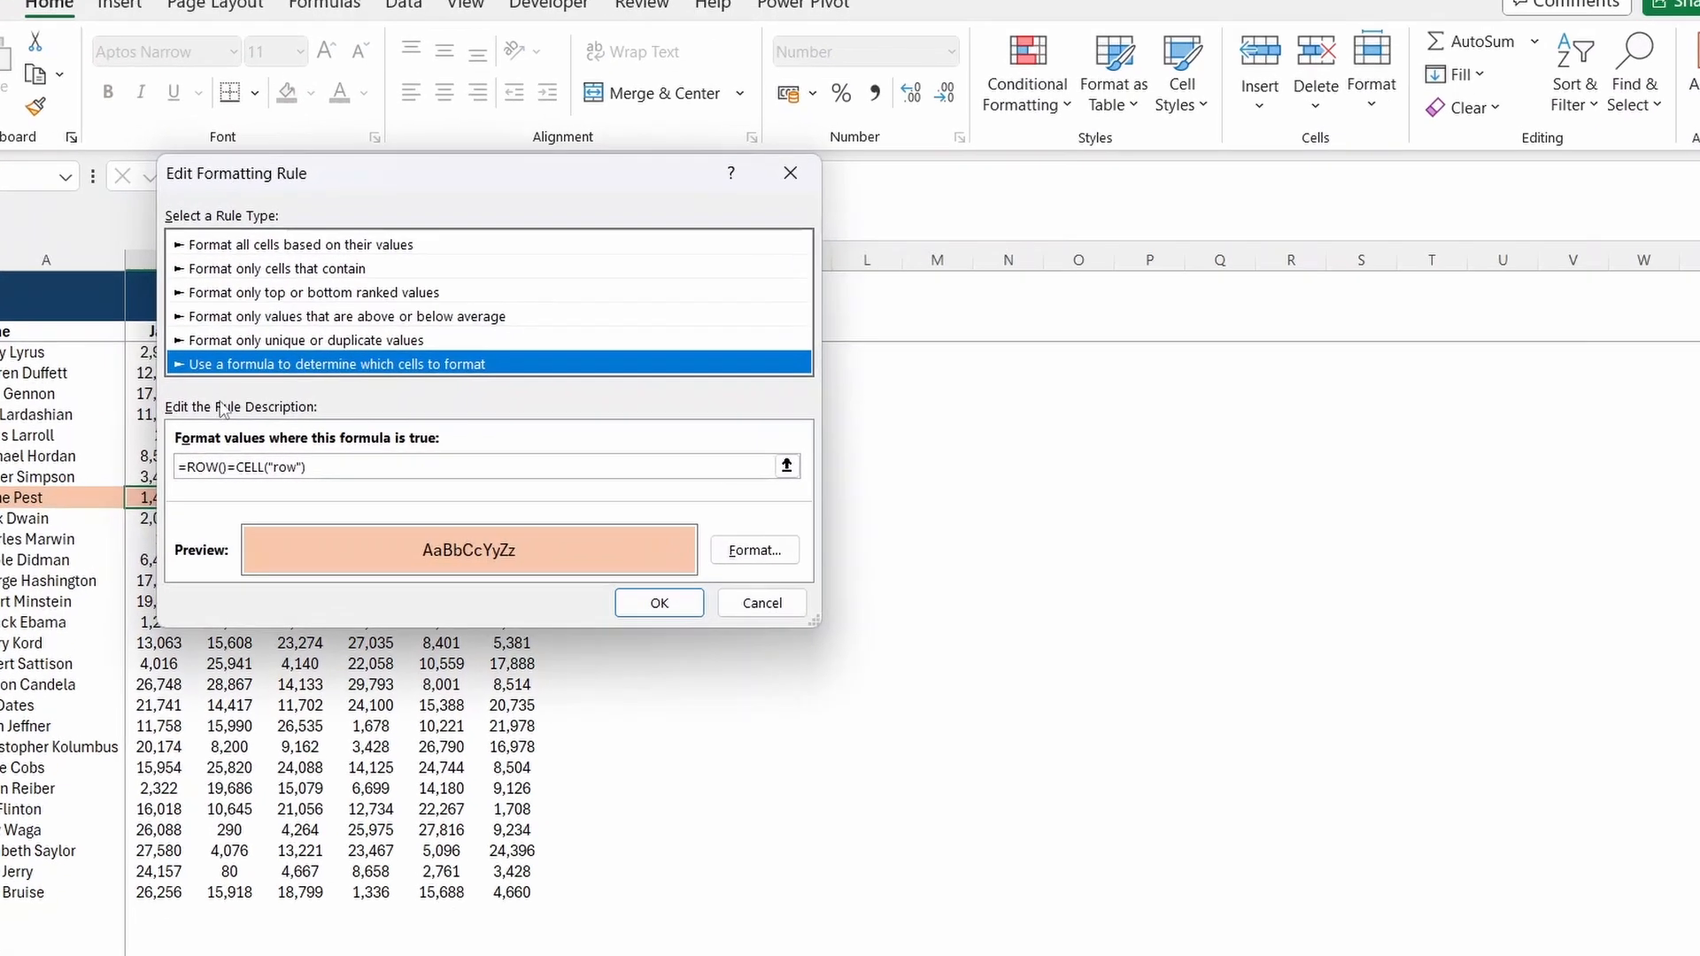
left_click_drag(163, 465, 200, 465)
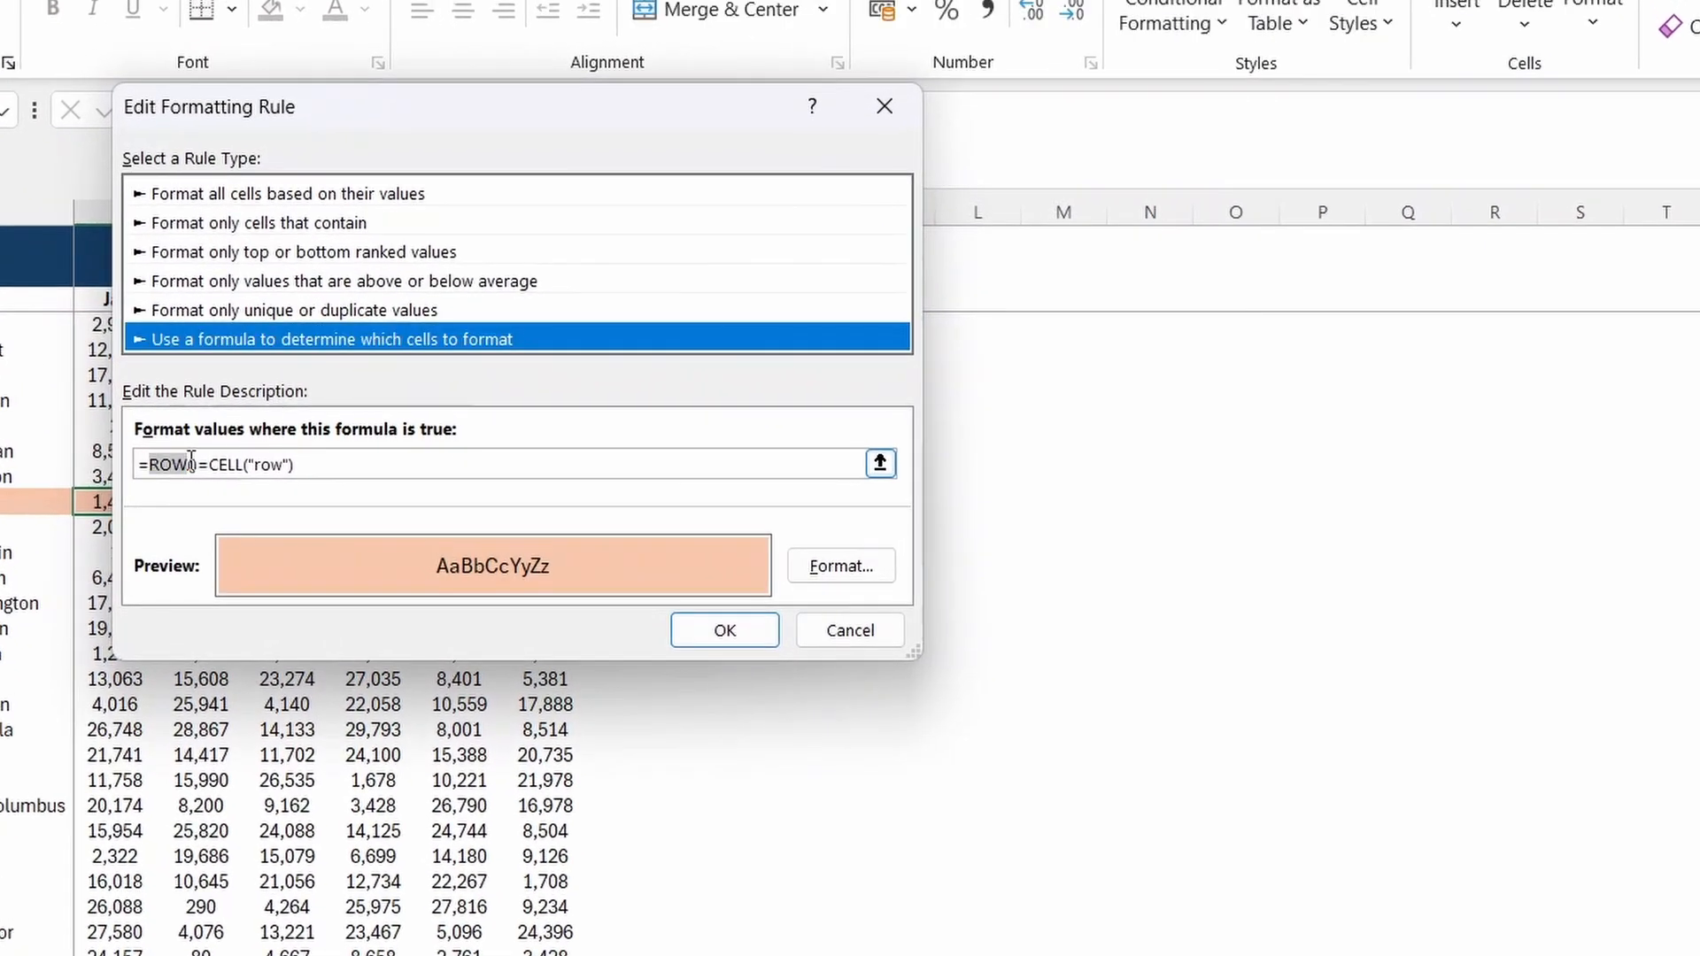
type("COLUMN")
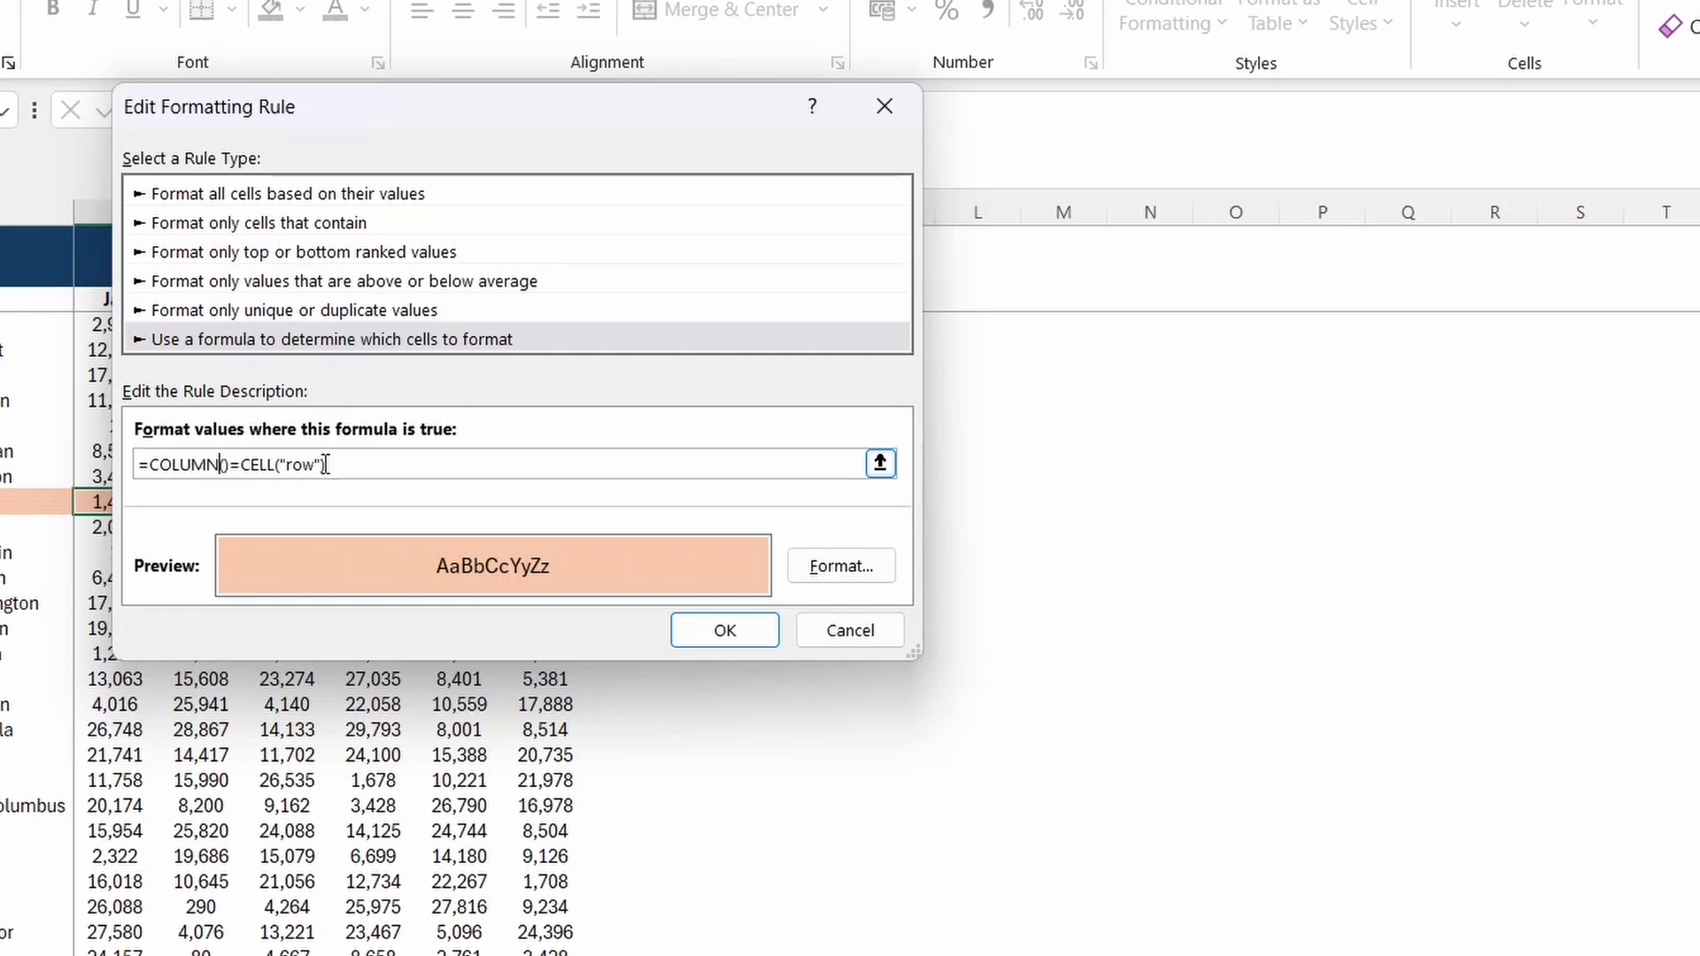
double_click(292, 465)
type("col")
left_click(726, 629)
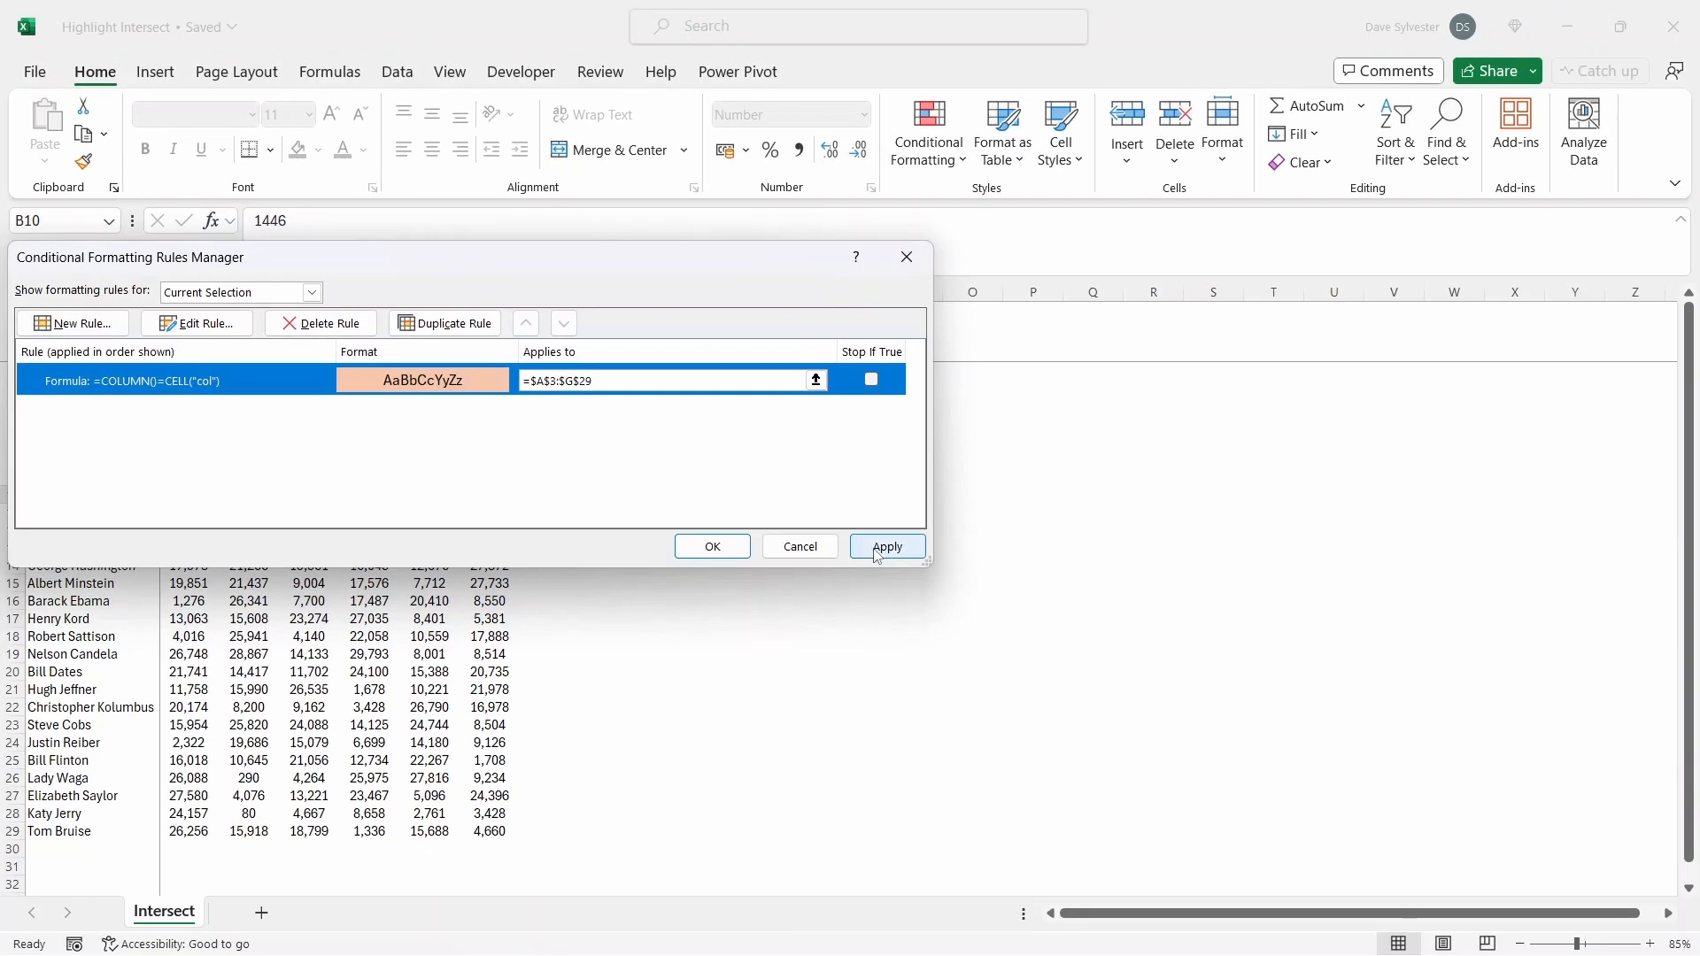
left_click(930, 551)
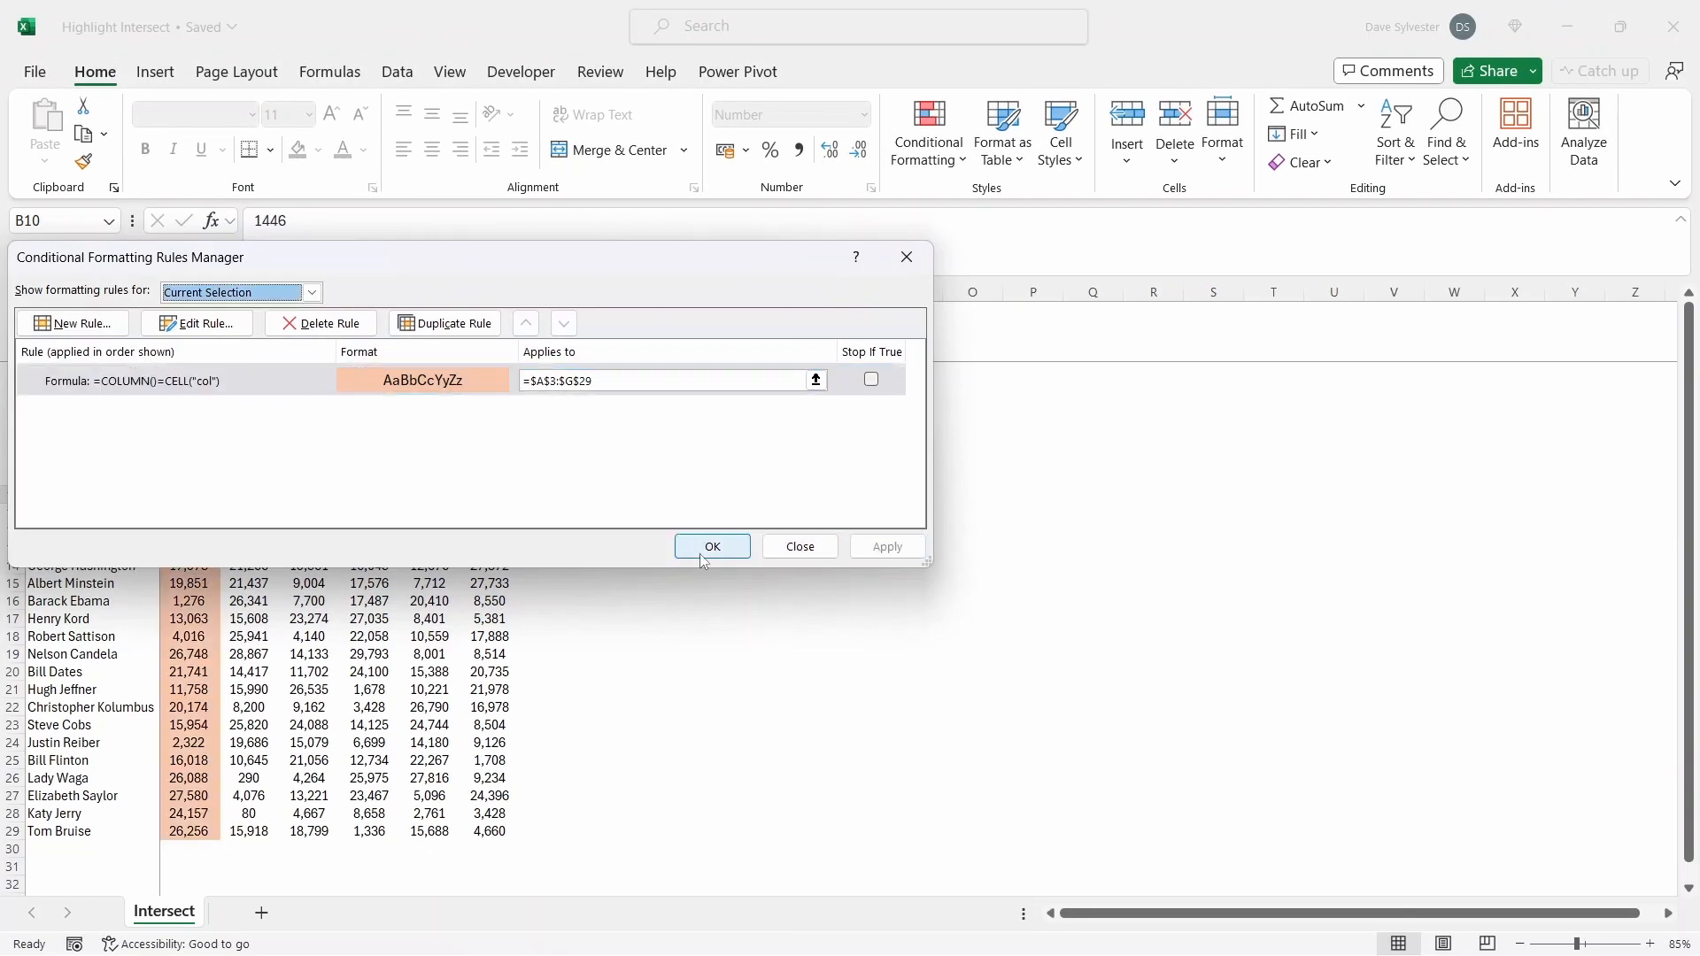
left_click(712, 547)
Step: Test the column highlight by selecting cells in different columns, including D9, C12 and B12
left_click(310, 476)
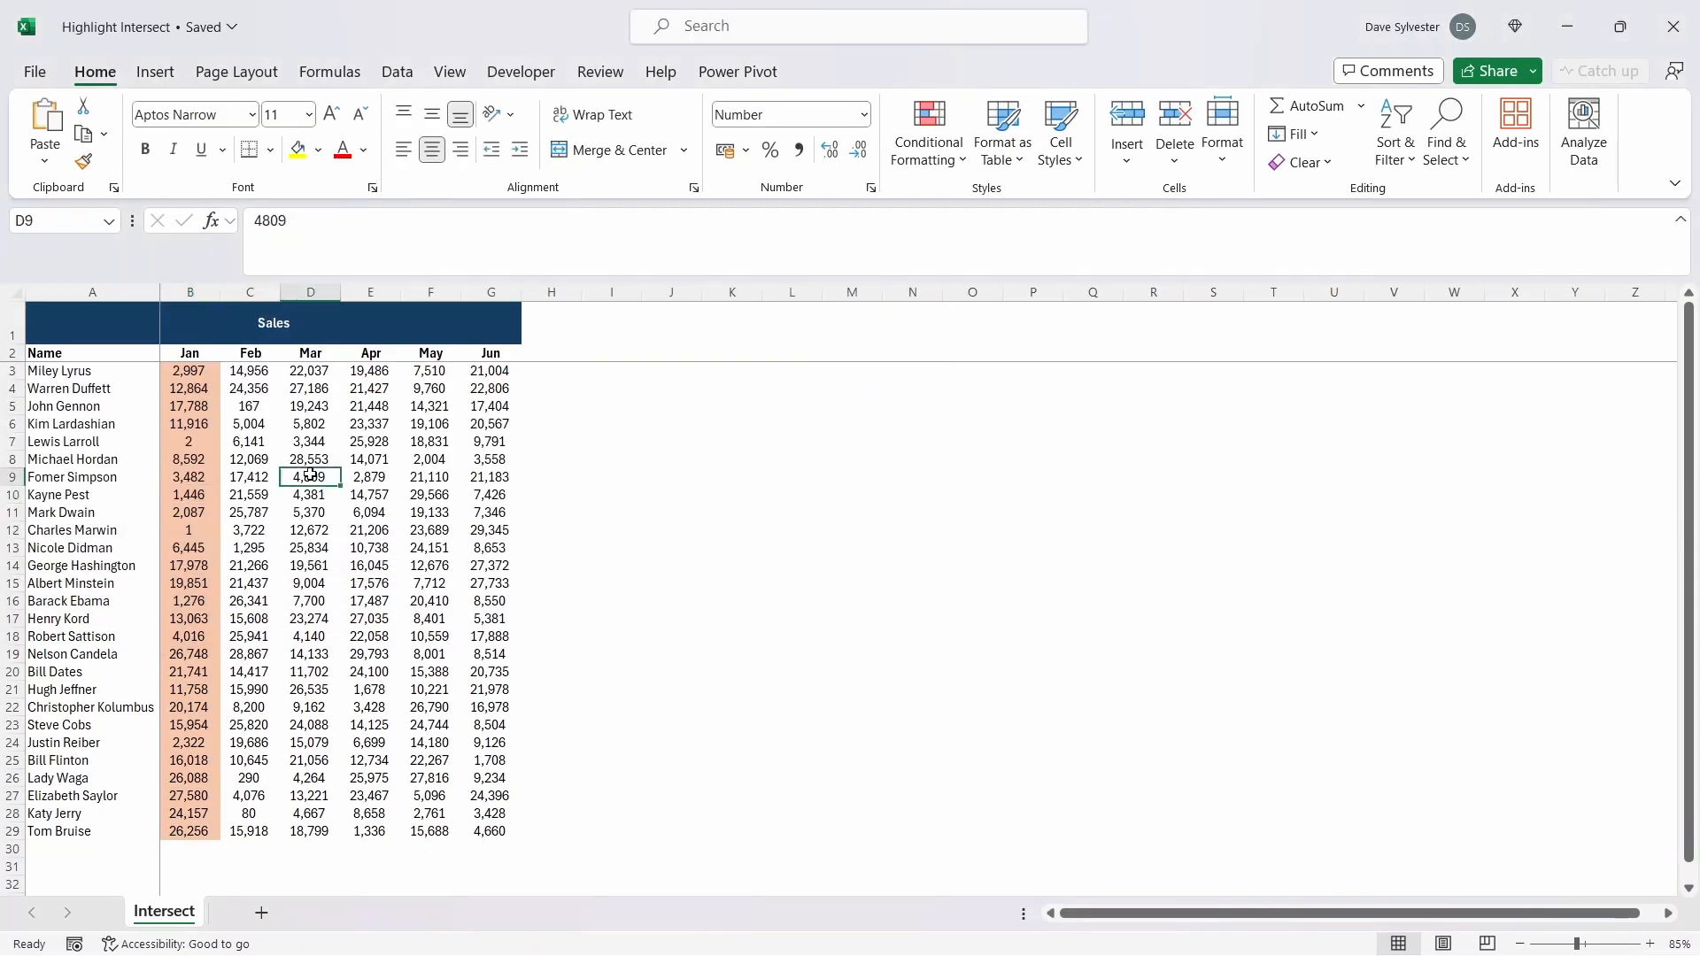
left_click(417, 576)
left_click(275, 530)
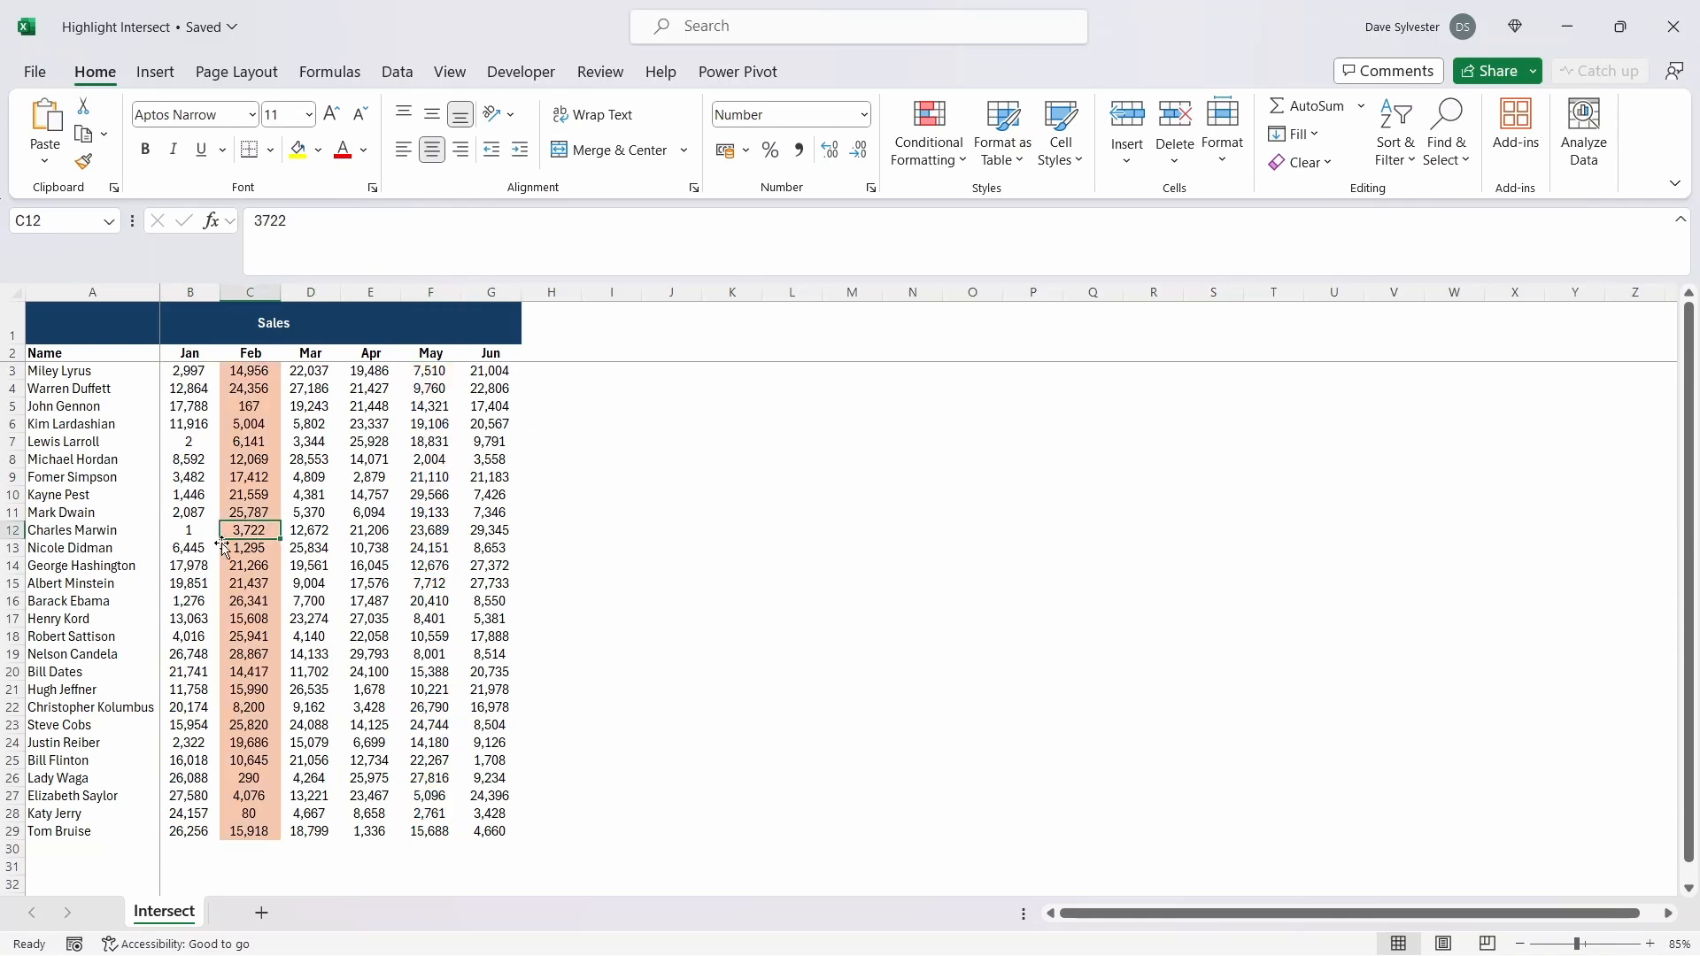
left_click(192, 533)
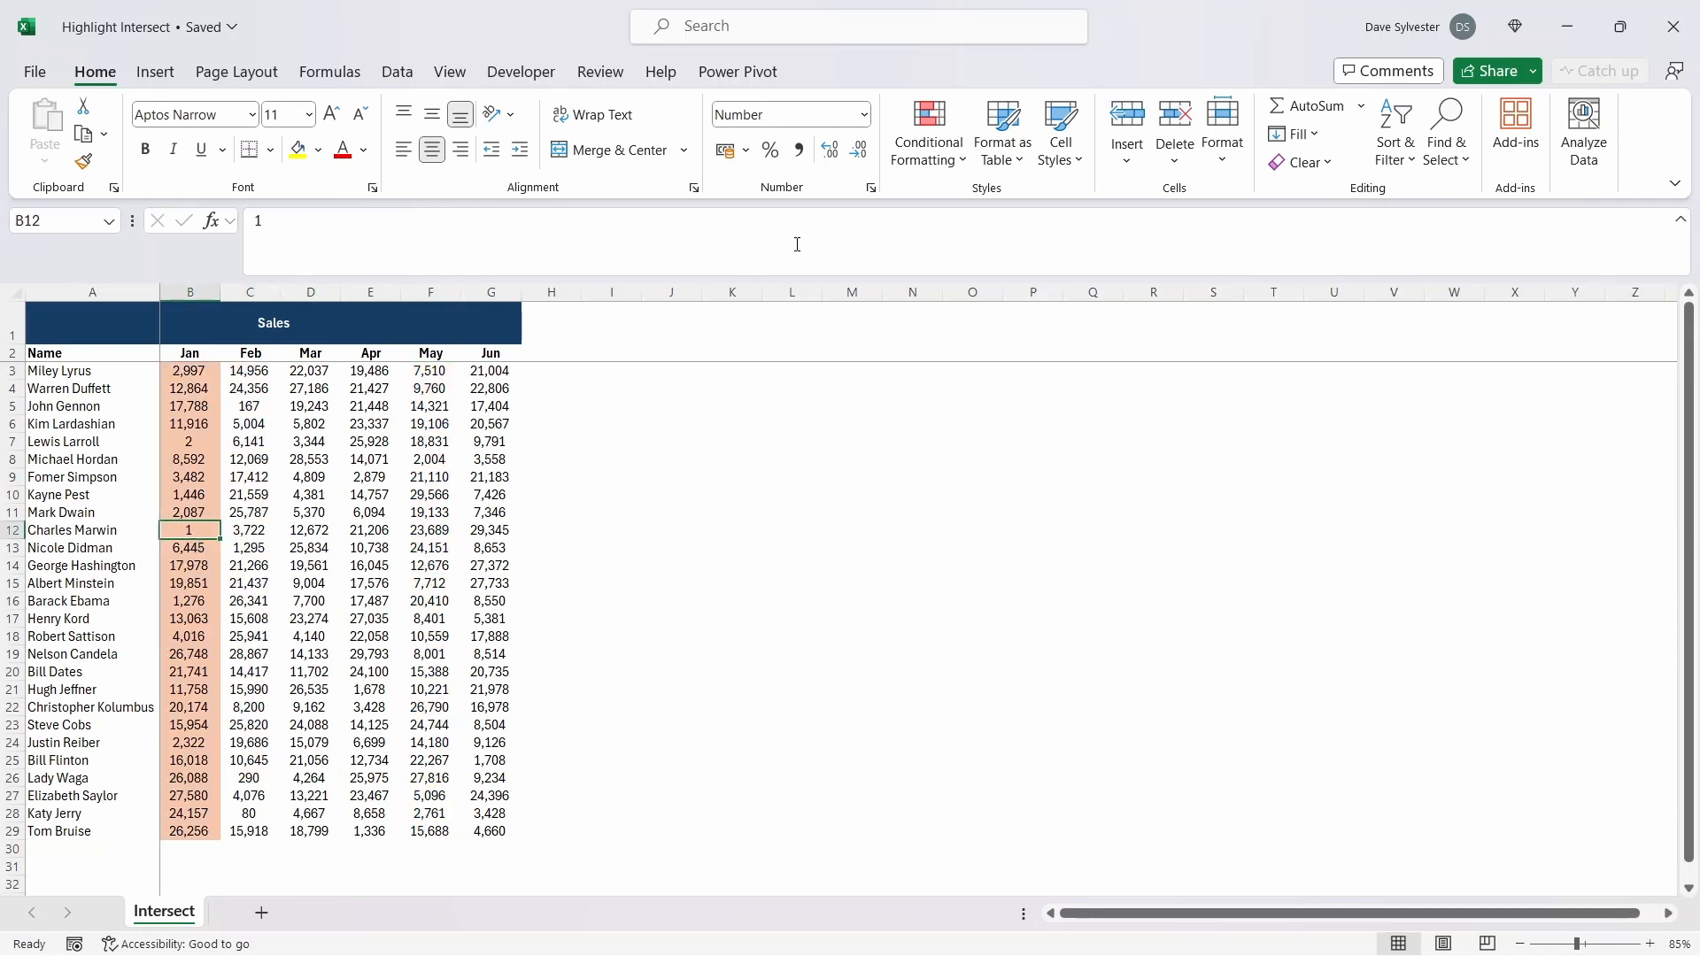
Step: Change the highlight rule's formula to =OR(COLUMN()=CELL("col"),ROW()=CELL("row")) and apply it to the sales data
left_click(928, 133)
left_click(974, 486)
left_click(266, 380)
left_click(197, 323)
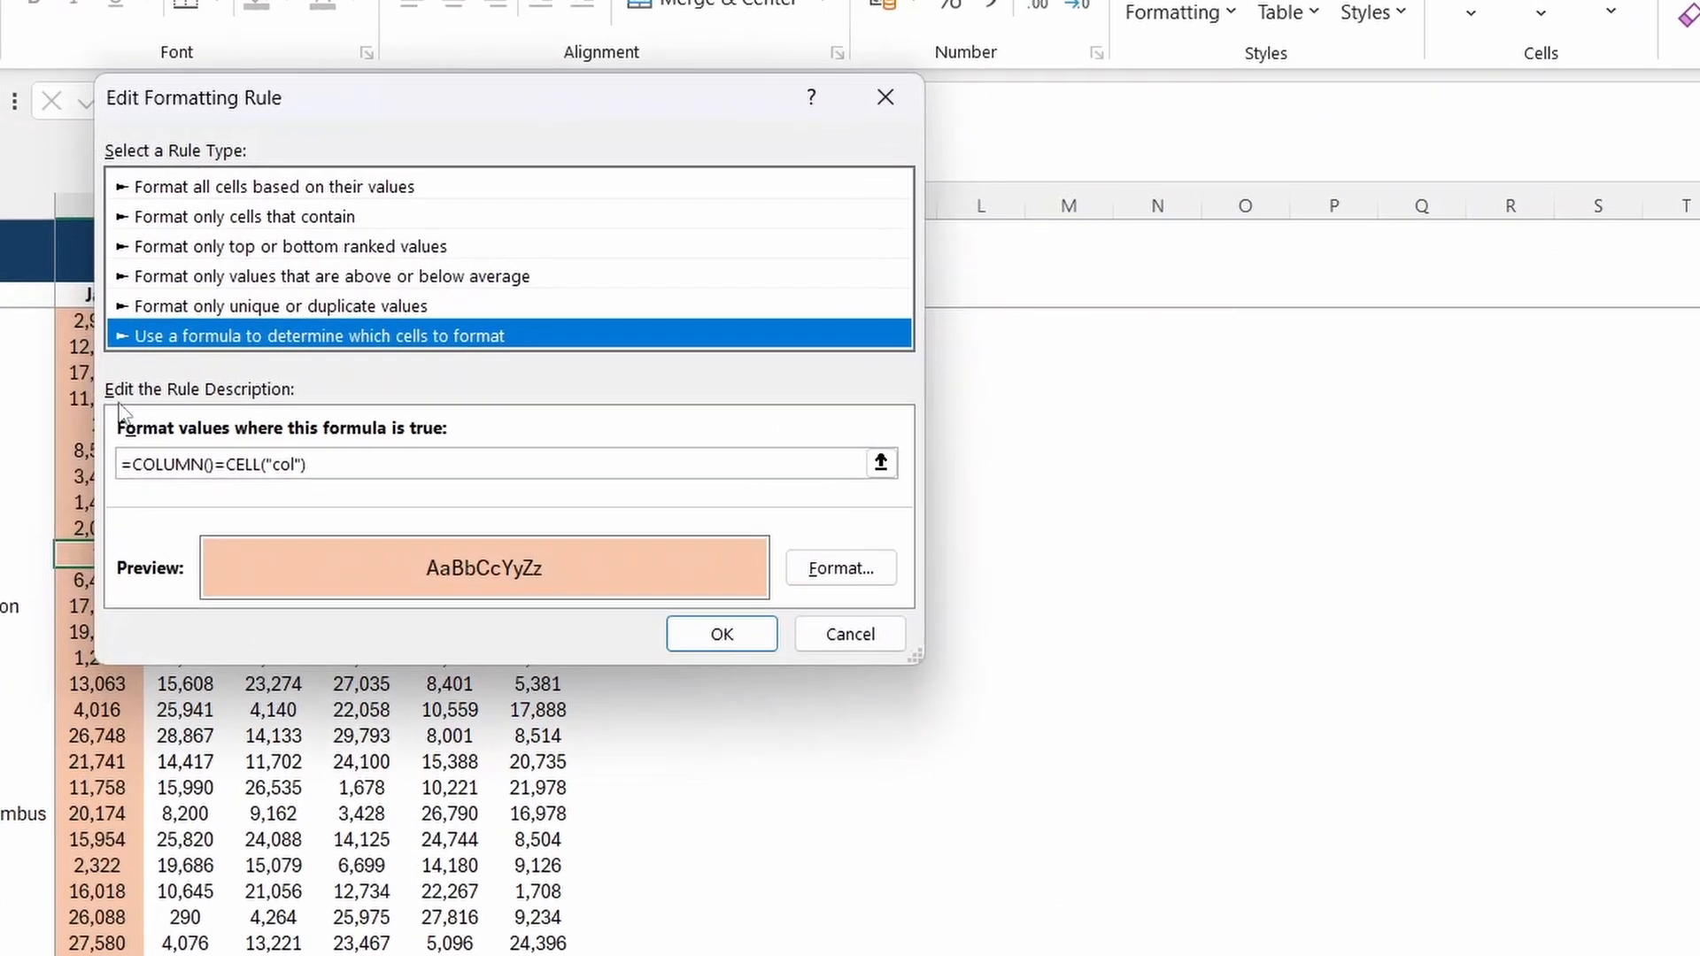
left_click(132, 464)
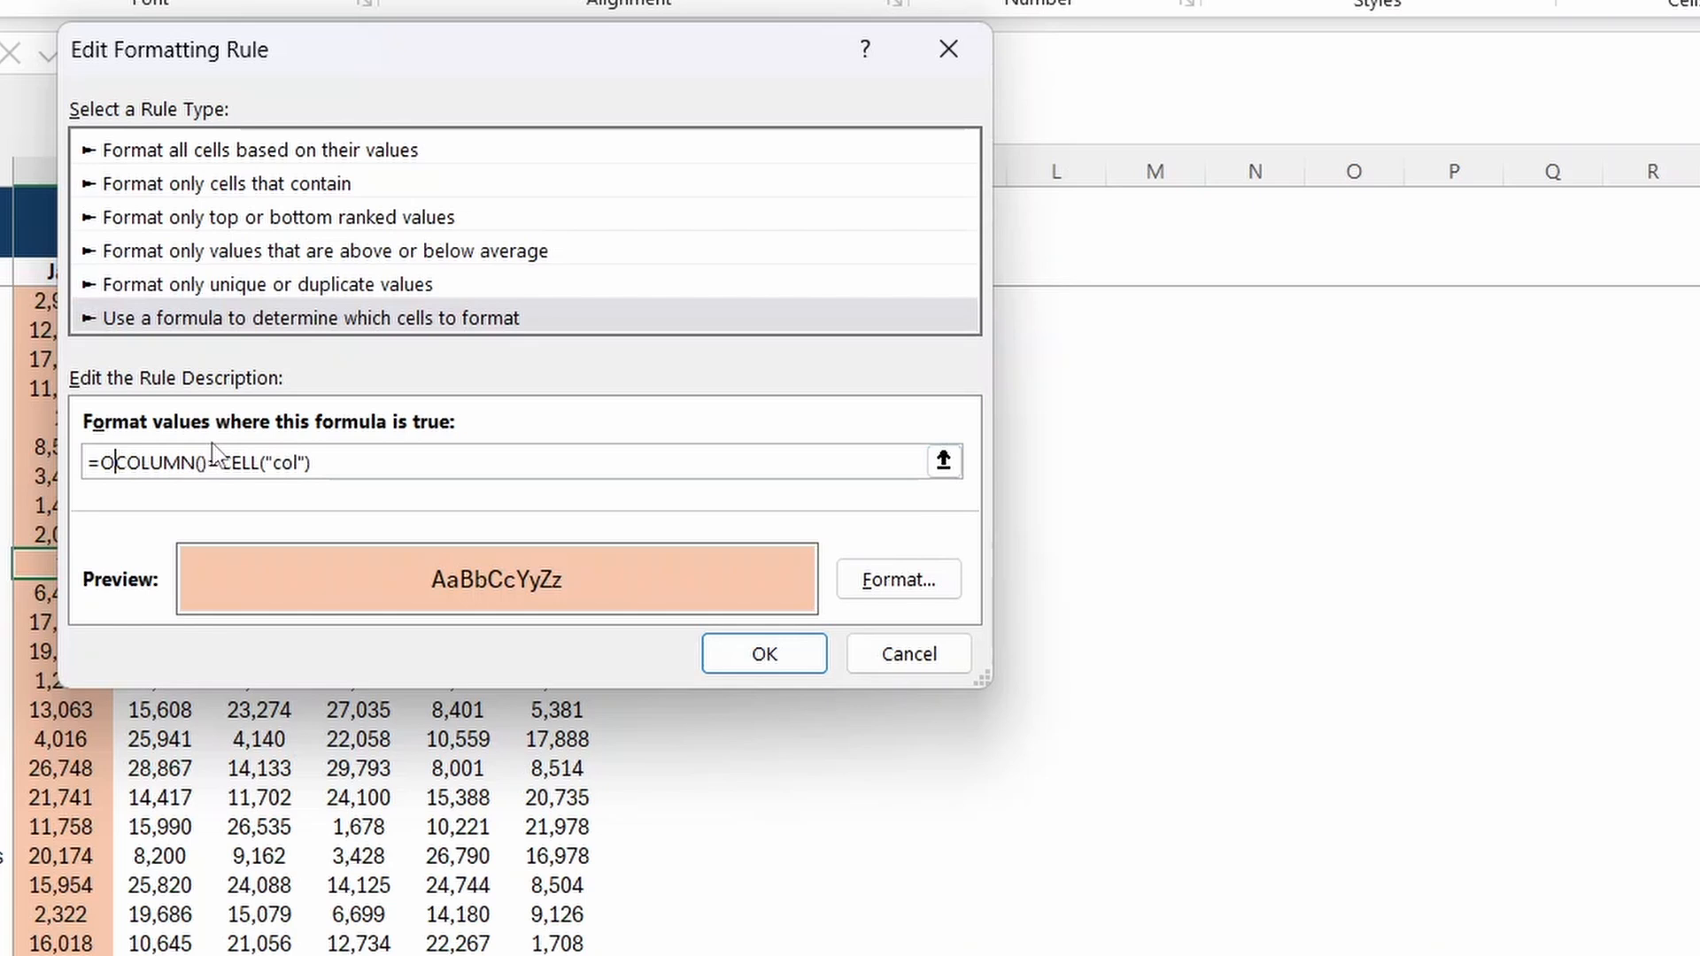
type("R(")
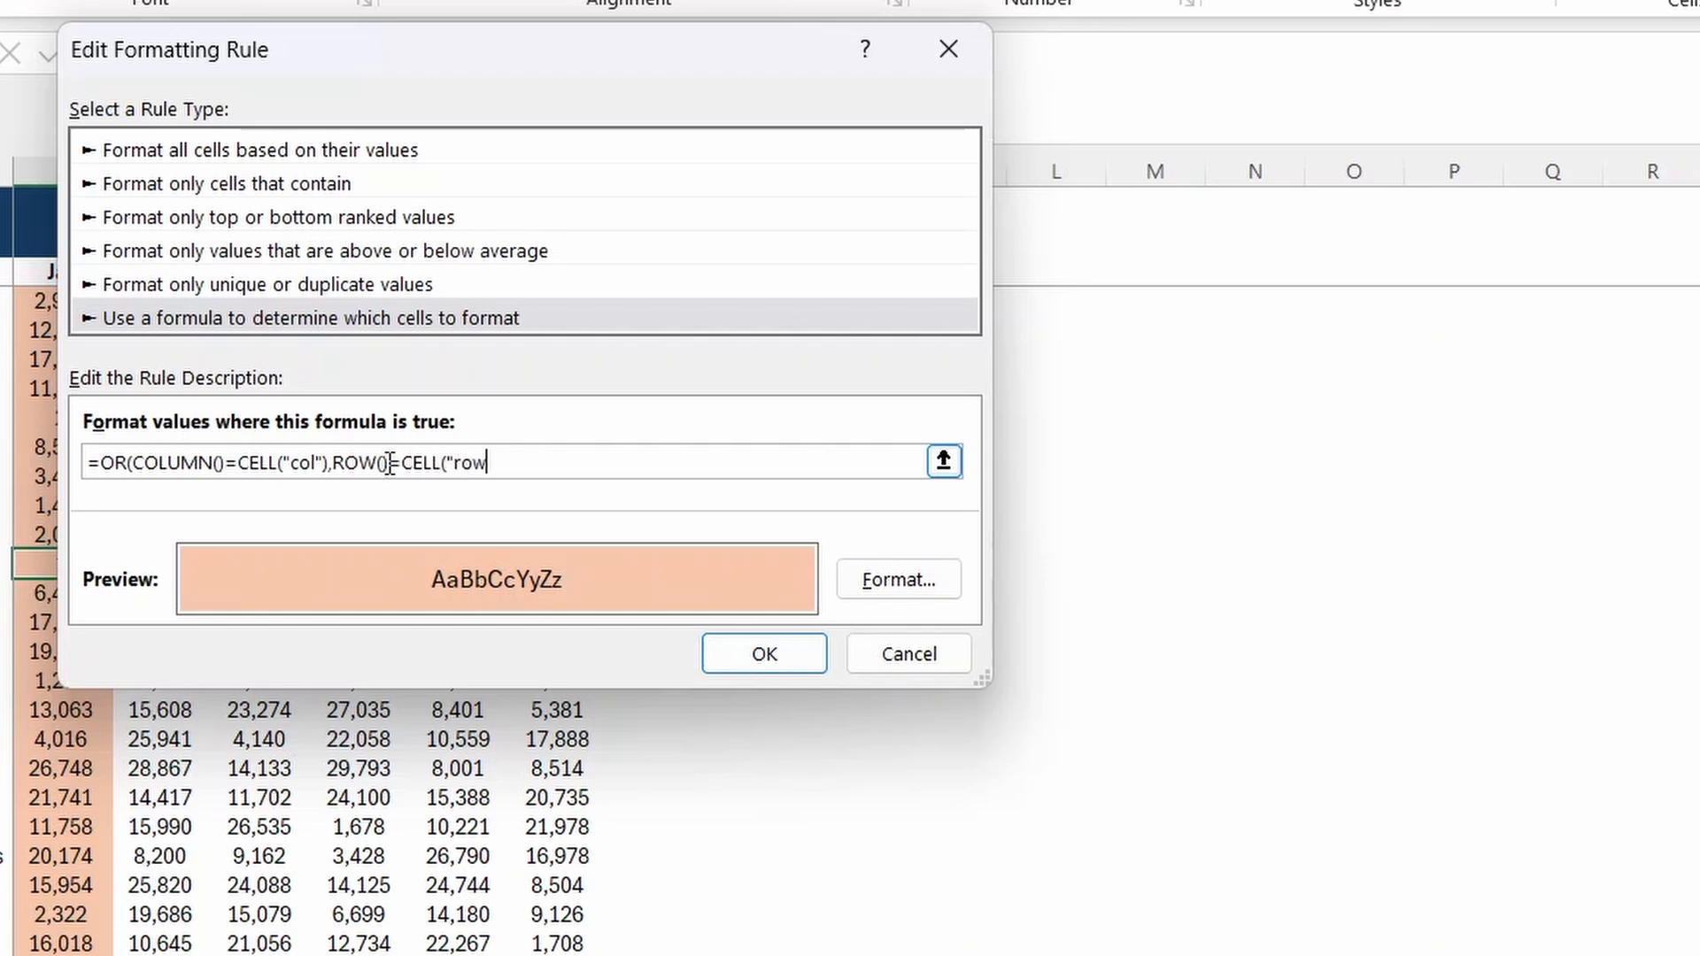
type("\"))")
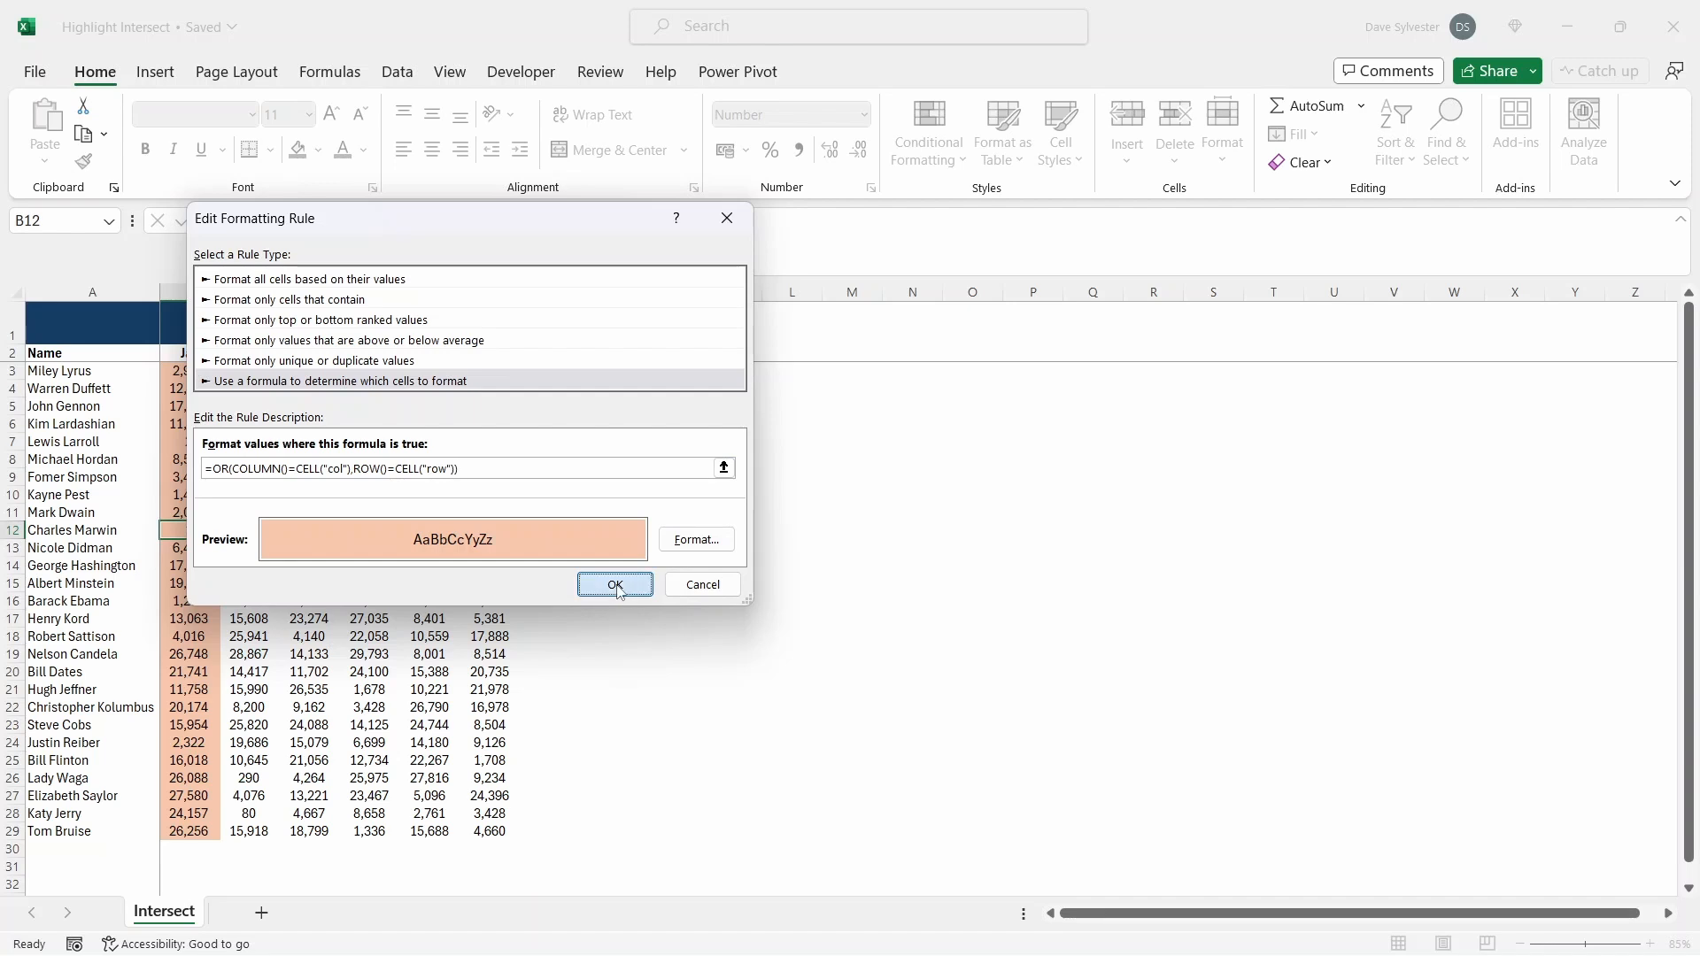
left_click(615, 585)
left_click(888, 546)
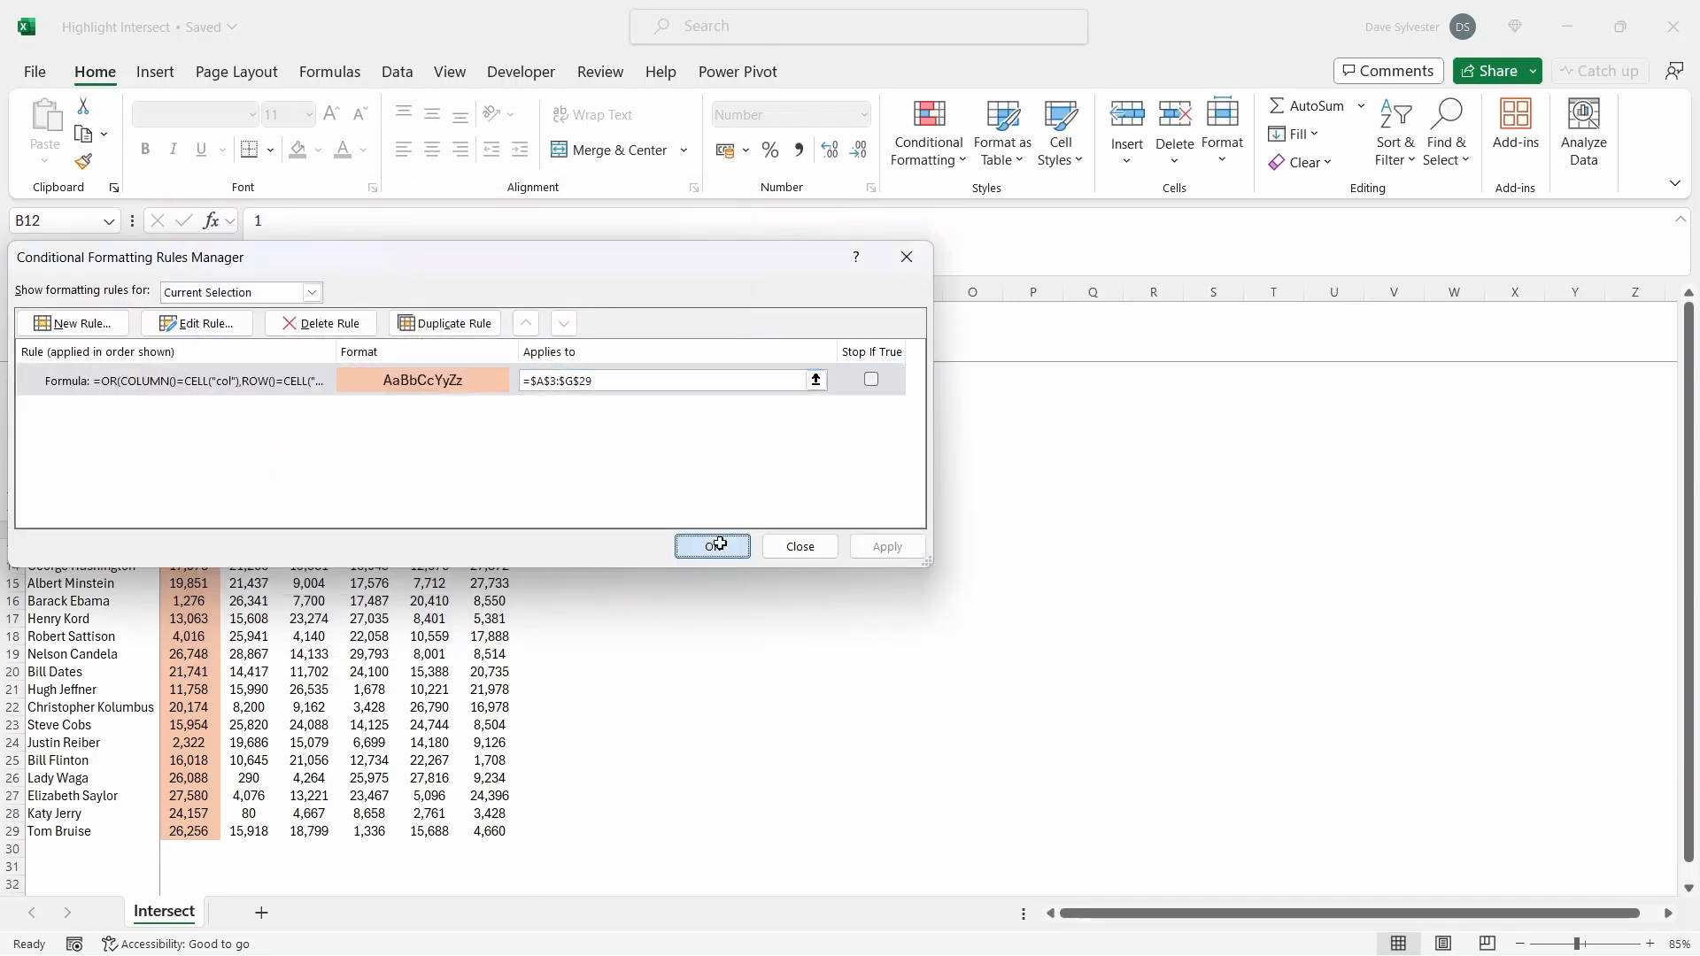
left_click(713, 545)
Step: Test the combined row and column highlight by selecting cells D7, E17 and B13
left_click(310, 441)
left_click(370, 620)
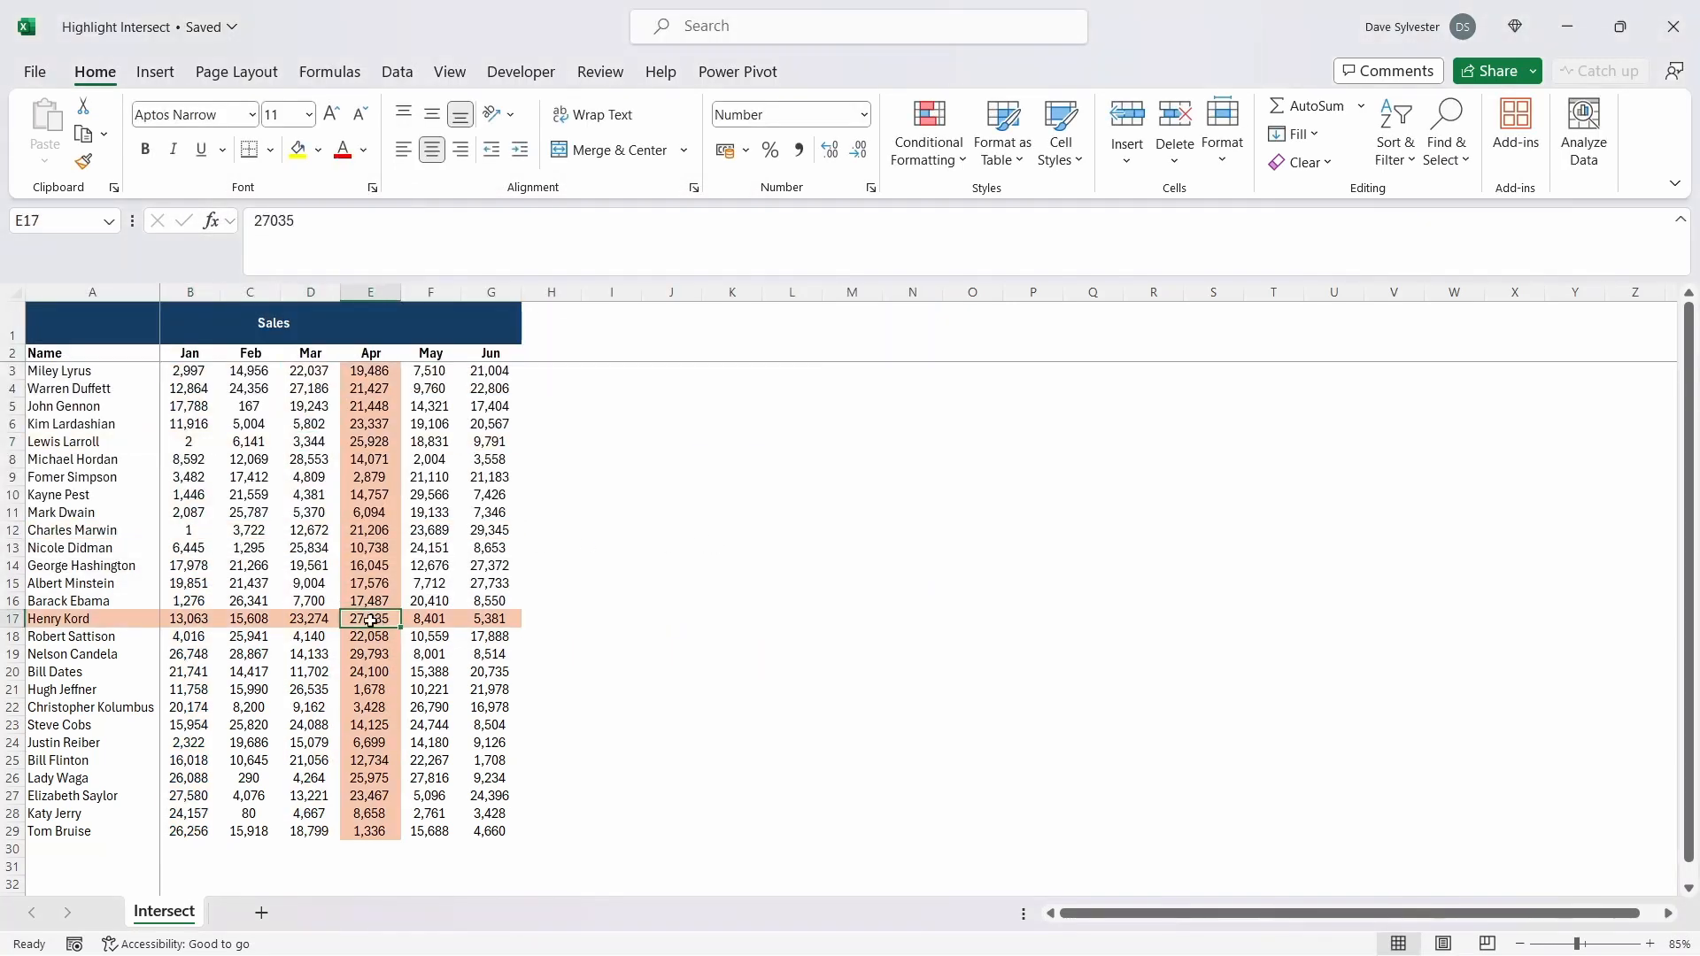
left_click(192, 547)
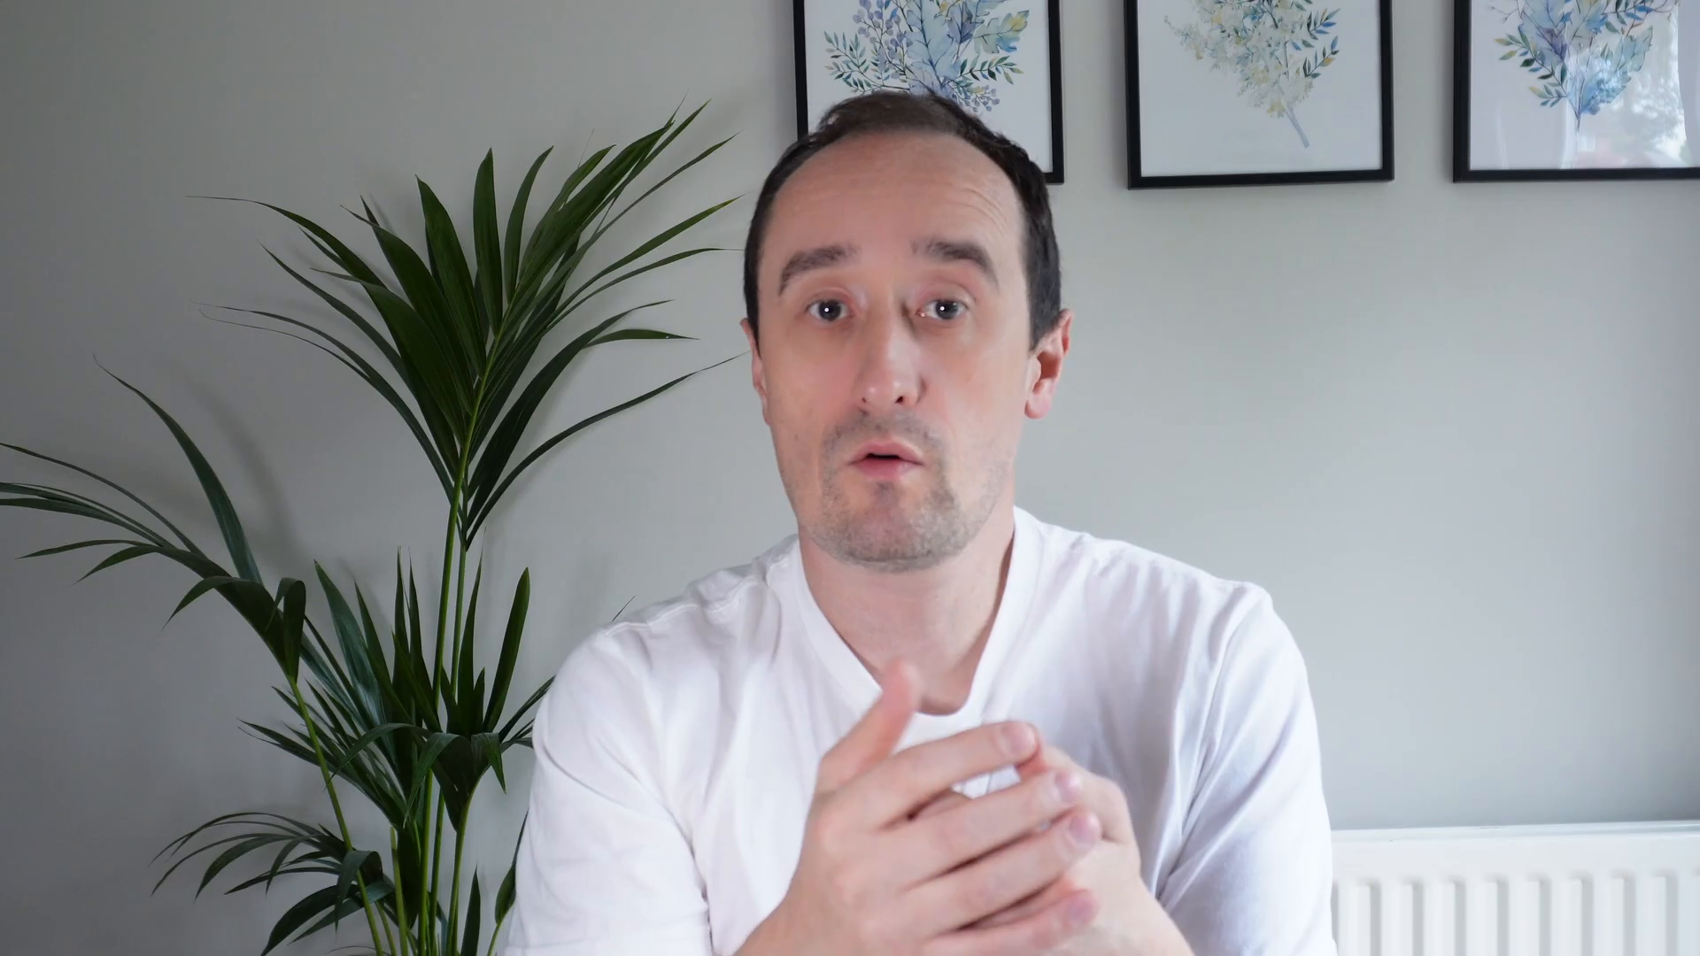